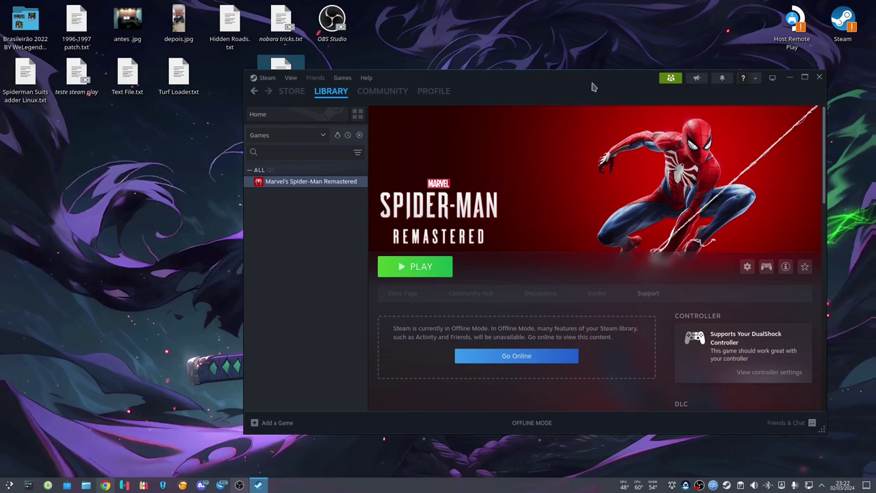
Step: Switch to Bottles and open the suit-adder bottle's details to view its program list
drag(561, 78, 479, 62)
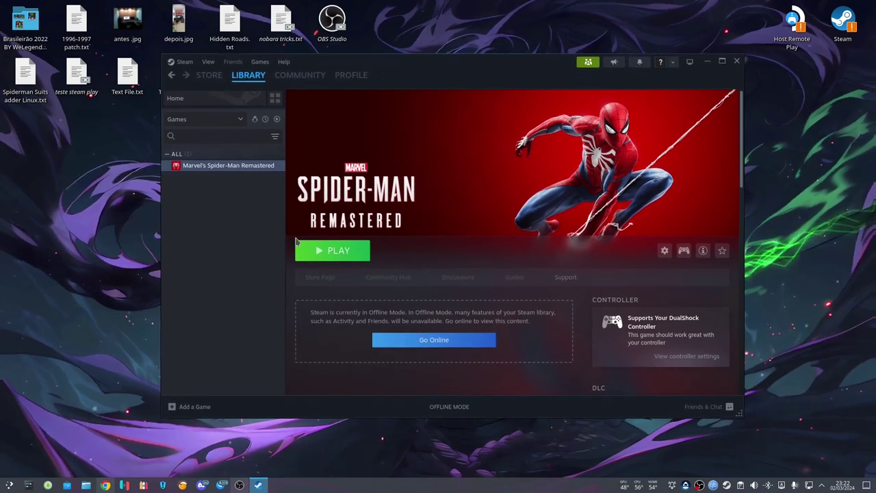
click(182, 481)
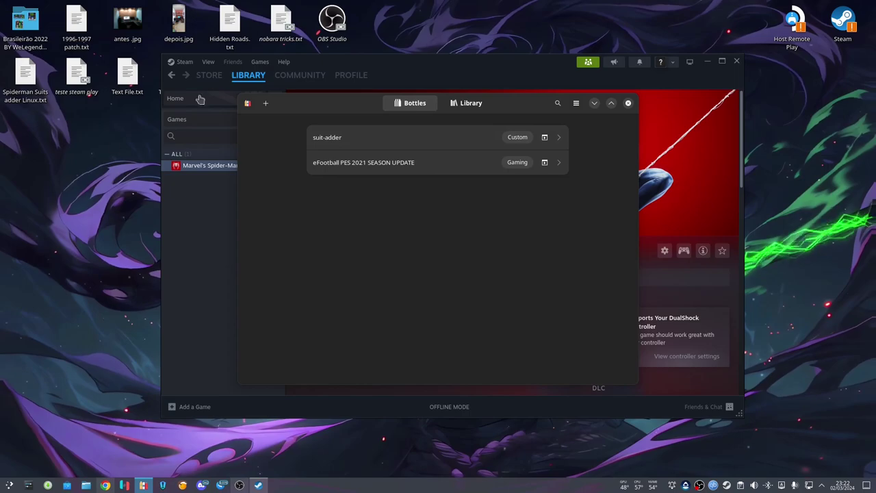
drag(527, 109, 505, 117)
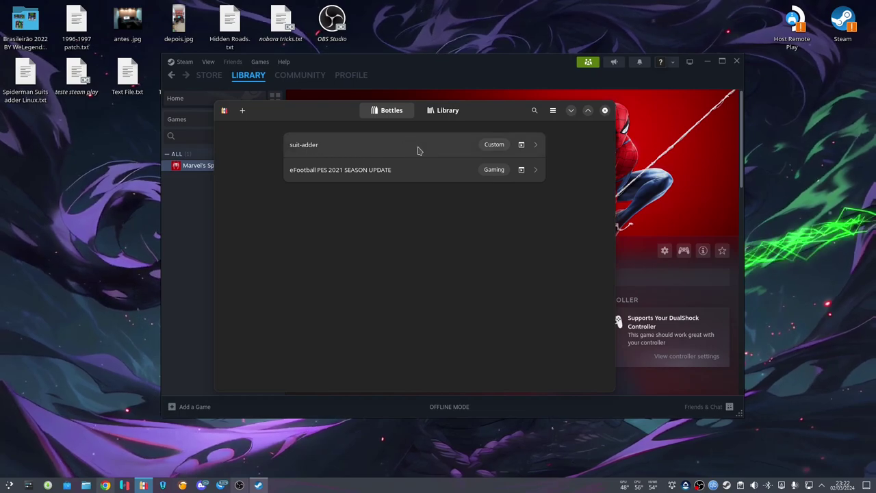
click(381, 148)
scroll(568, 256, down, 2)
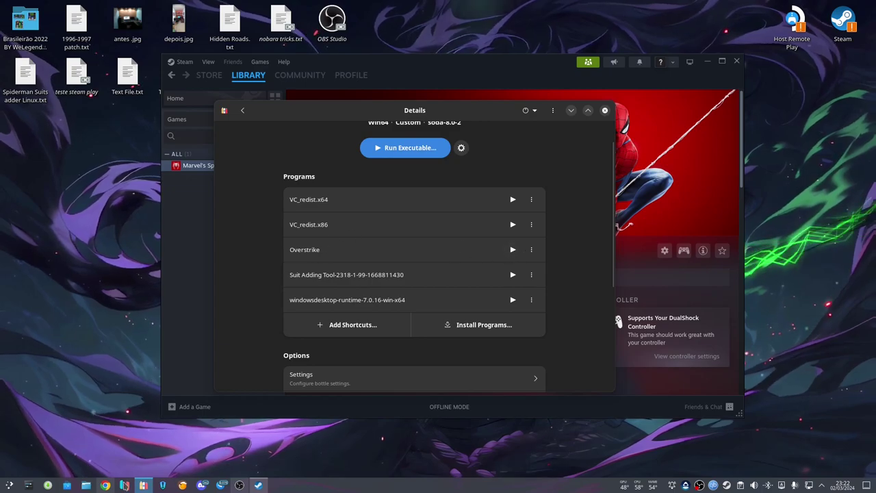
Step: Switch to Chrome and review the main files of the Adding Suits to New Slots Tool mod on Nexus Mods
click(105, 485)
click(175, 7)
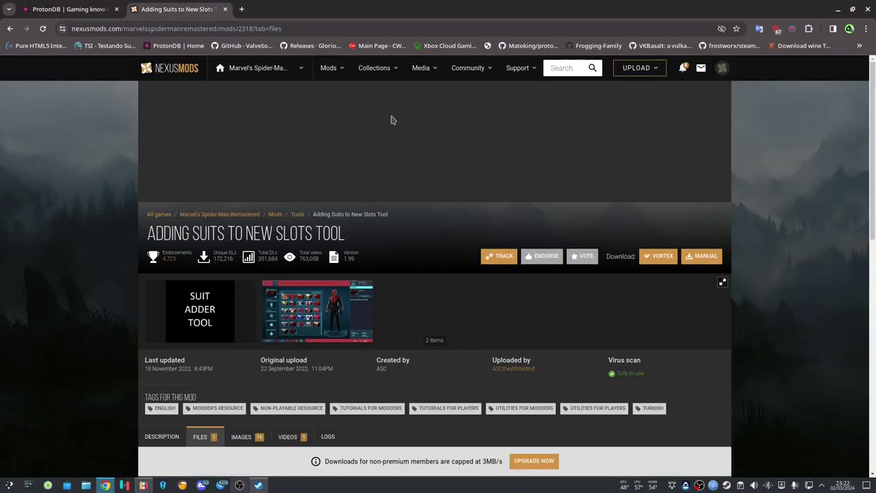
scroll(383, 288, down, 2)
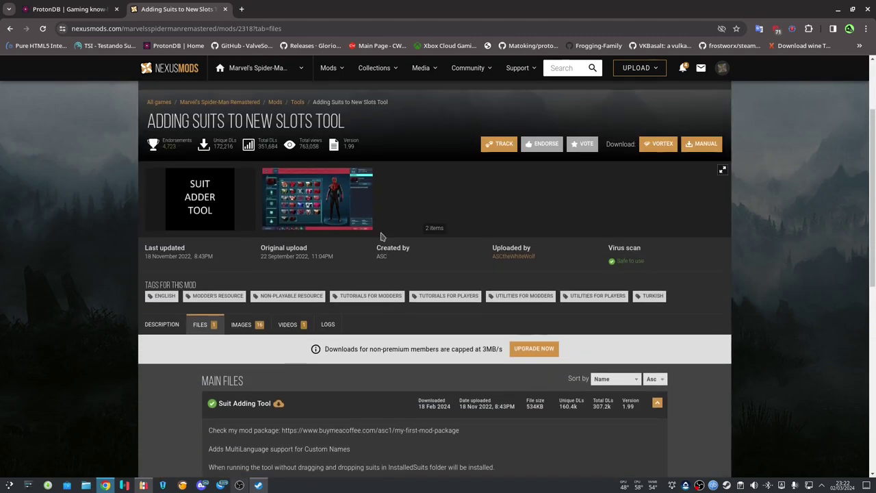
scroll(216, 308, down, 2)
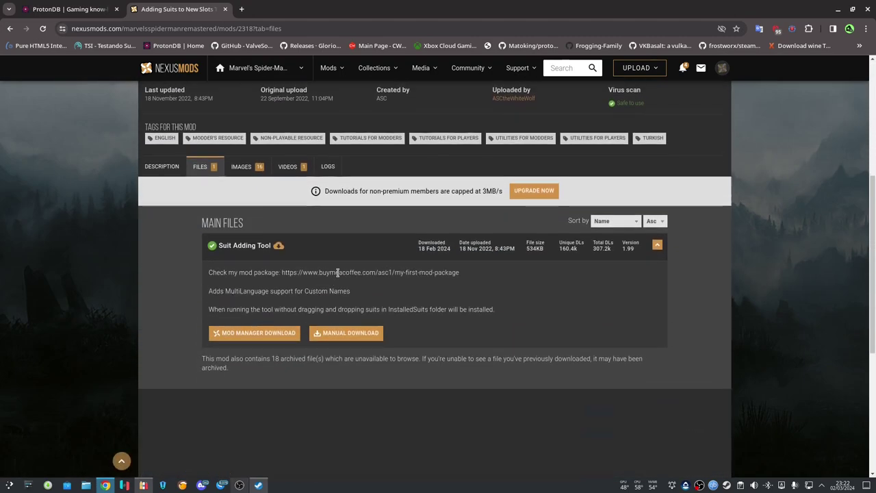
Step: Search Nexus Mods for OVERSTRIKE and open the Overstrike mod page
scroll(618, 125, up, 4)
click(574, 68)
text(OVERSTRIKE)
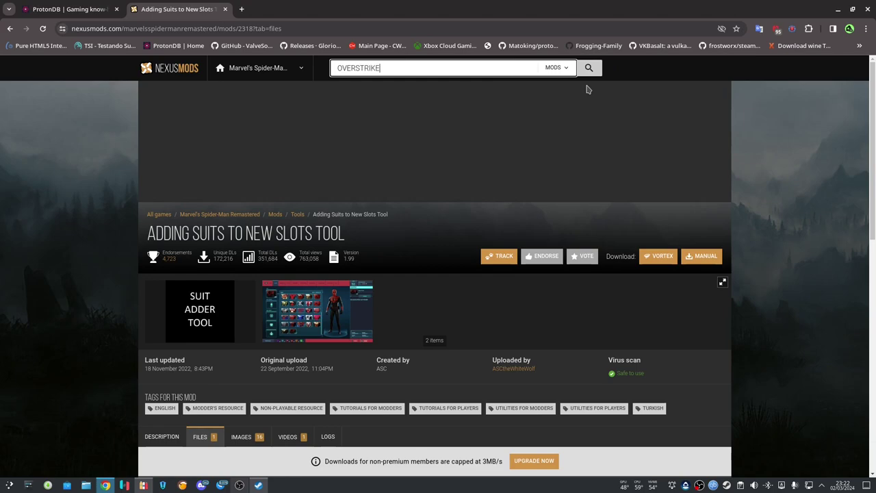
click(432, 114)
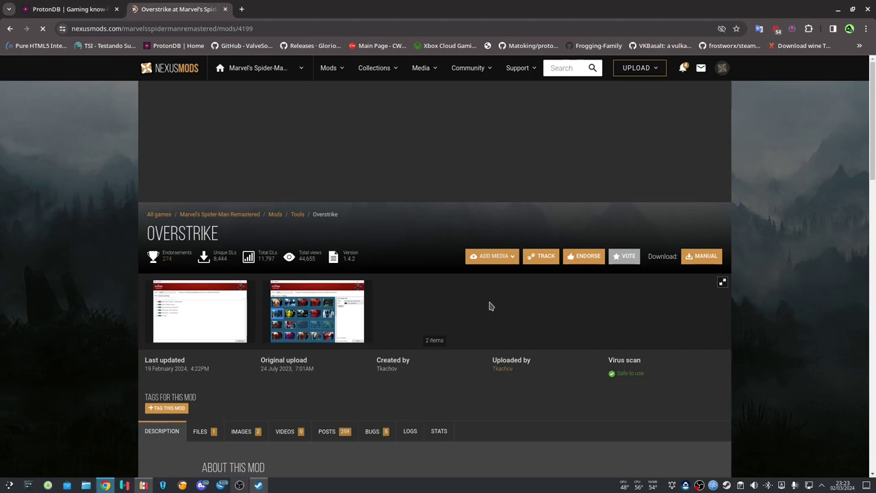
Step: Show the Overstrike mod's files, check the additional files its manual download requires, and dismiss the notice
scroll(279, 279, down, 2)
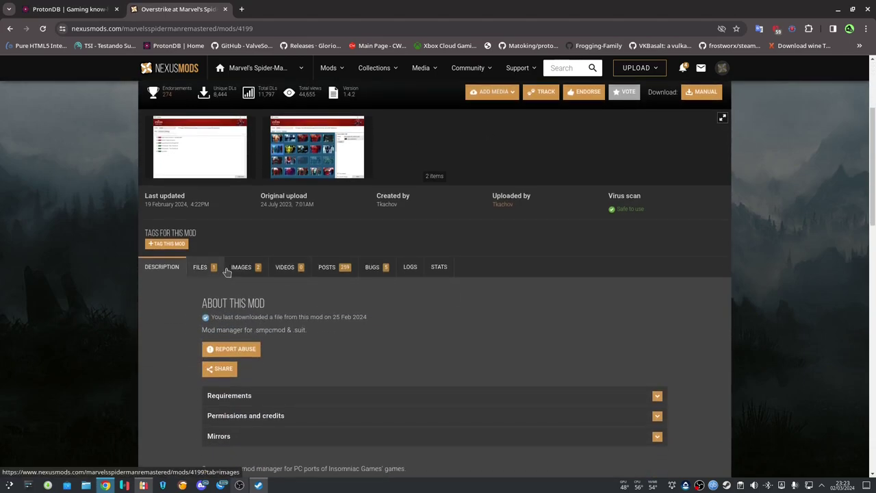
click(210, 270)
scroll(316, 266, down, 3)
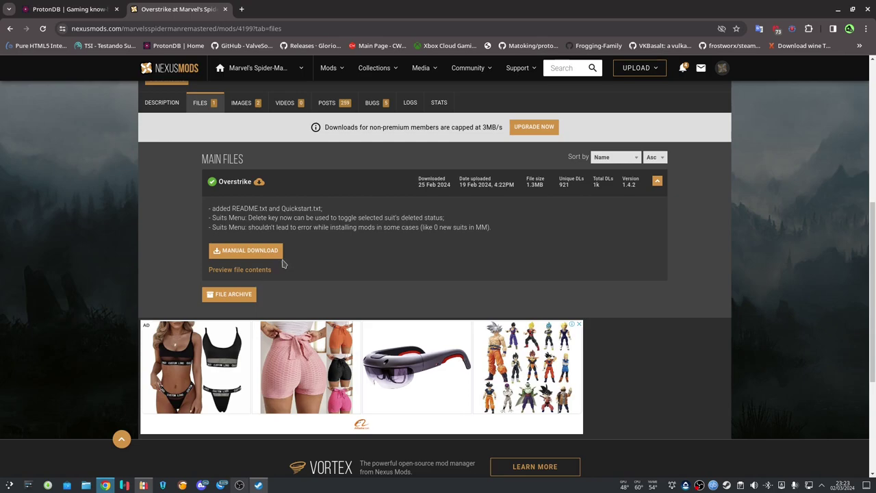
click(280, 255)
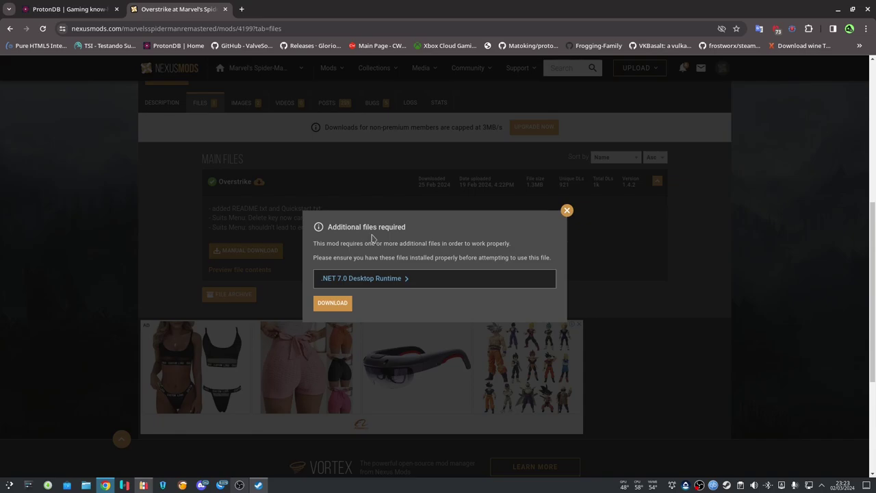
click(567, 210)
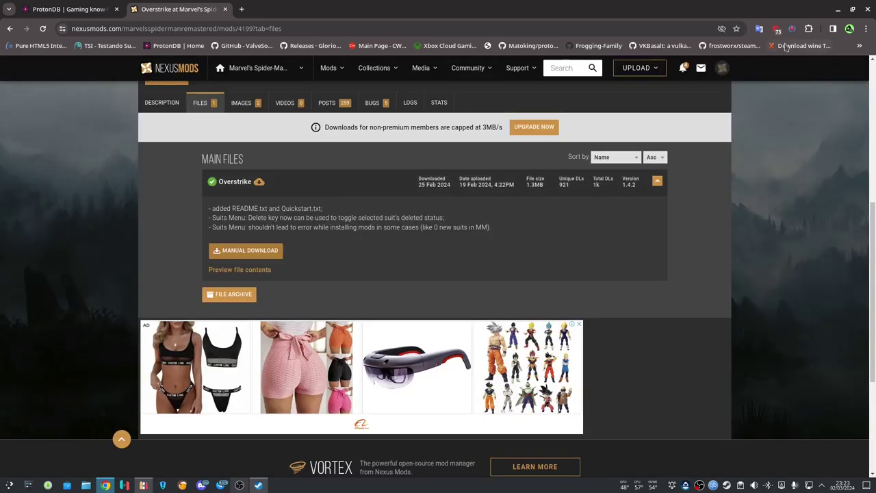
Step: Minimize the browser, return to the list of bottles, and reposition the Bottles window
click(837, 9)
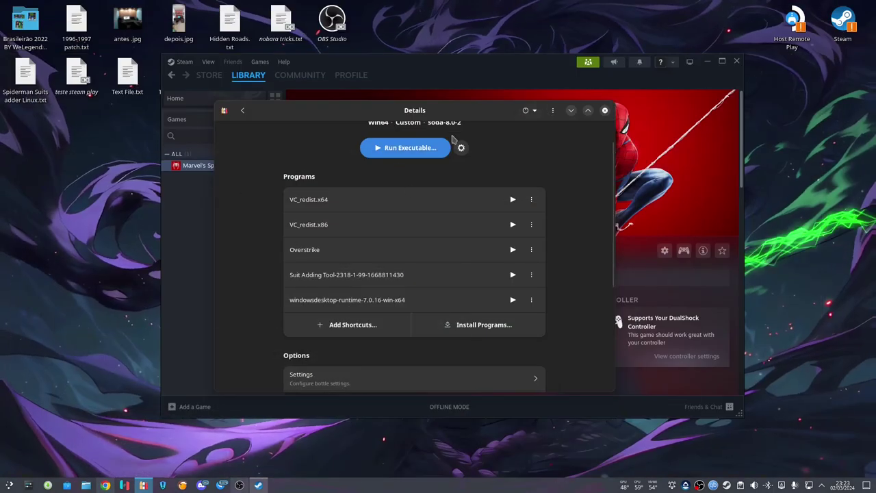
click(242, 110)
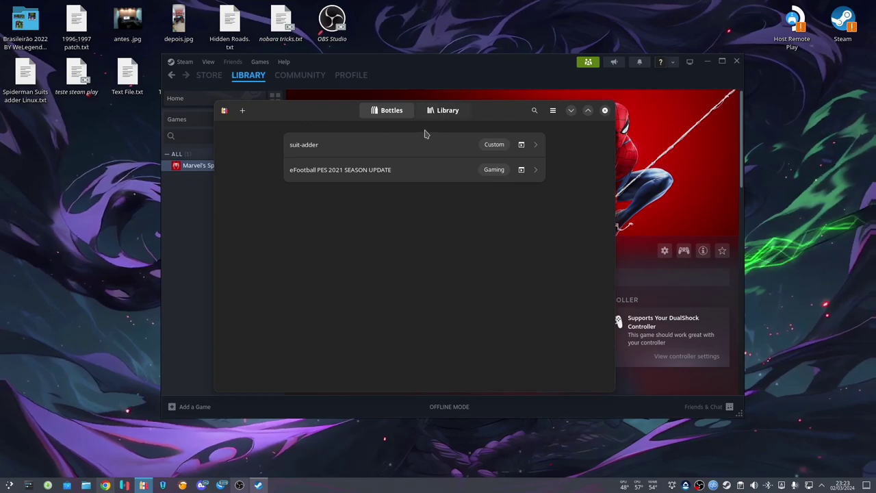
drag(308, 115, 231, 137)
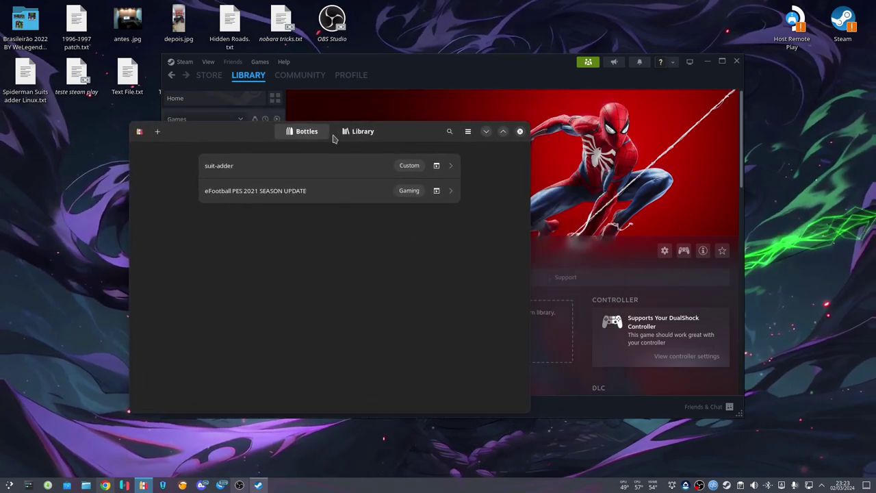
drag(413, 135, 408, 146)
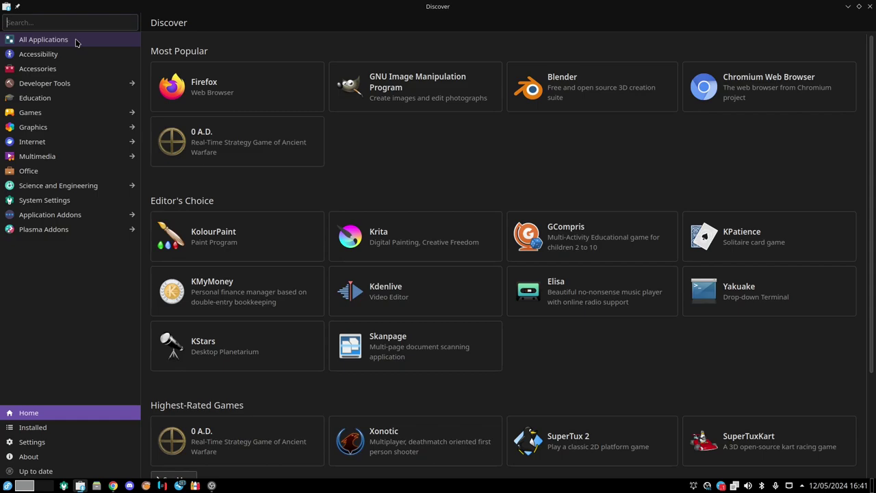
Step: Search Discover for flatseal, open the Flatseal page, and choose Flatpak Official Flathub as its source
text(flatseal)
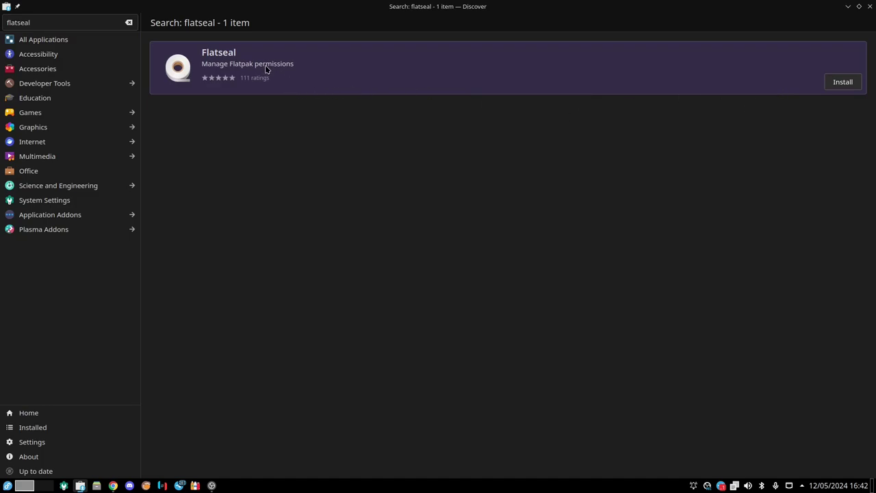
click(267, 67)
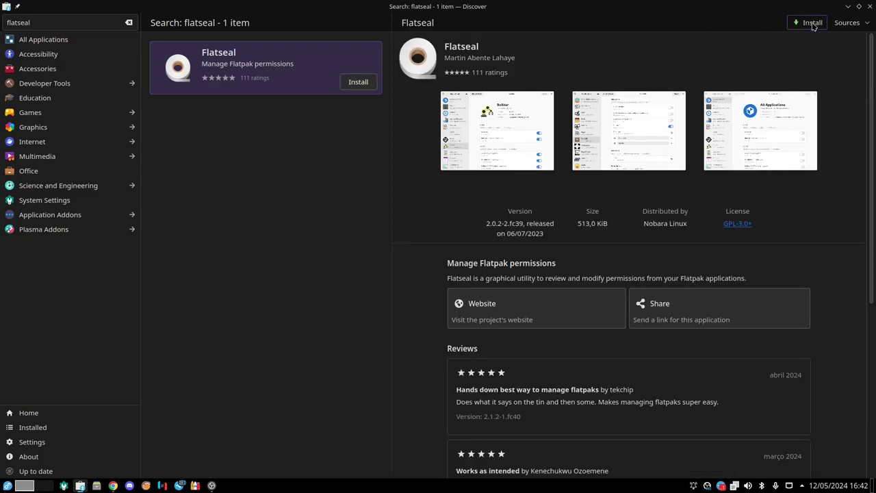
click(845, 24)
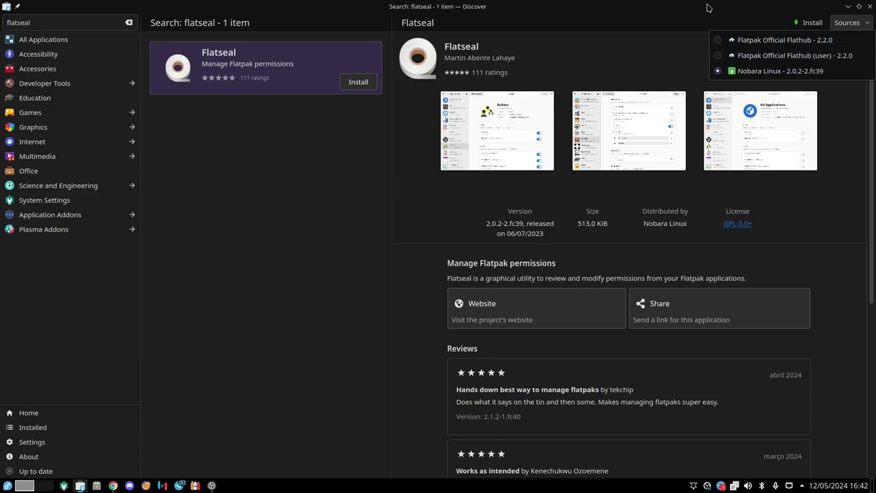
click(756, 55)
click(847, 23)
click(771, 54)
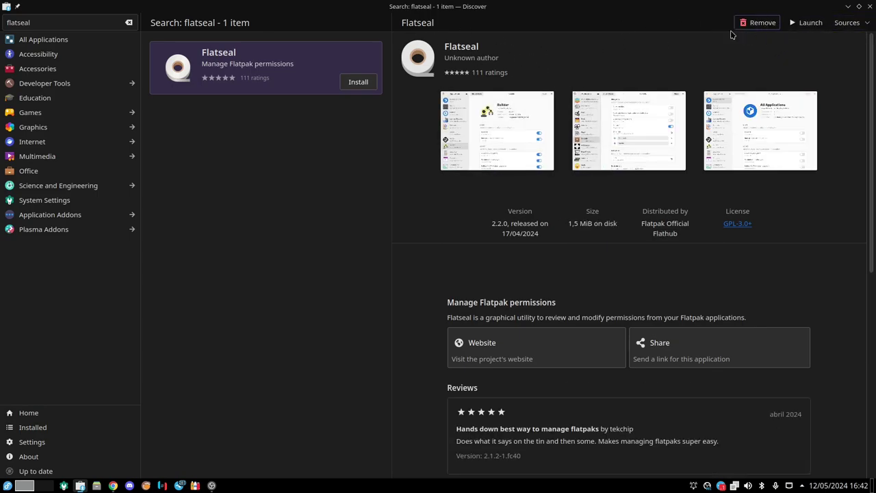
Step: Launch Flatseal and look through the permissions of the Bottles application
click(804, 23)
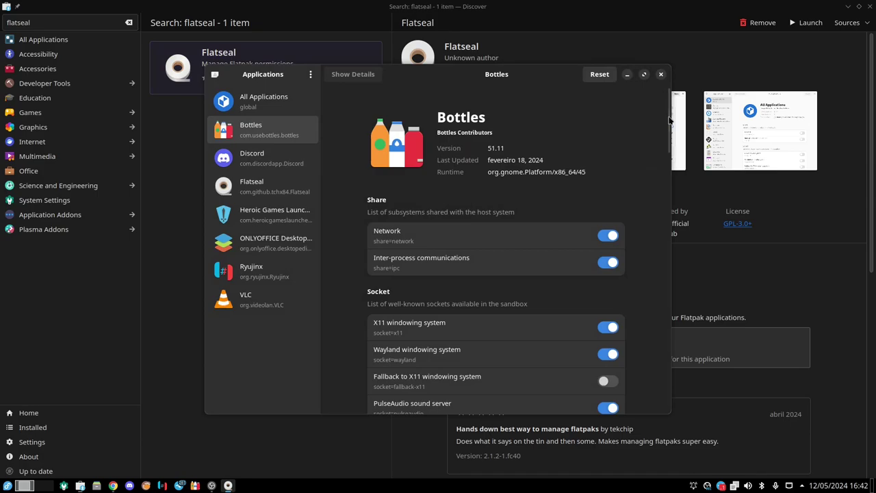
drag(670, 121, 682, 271)
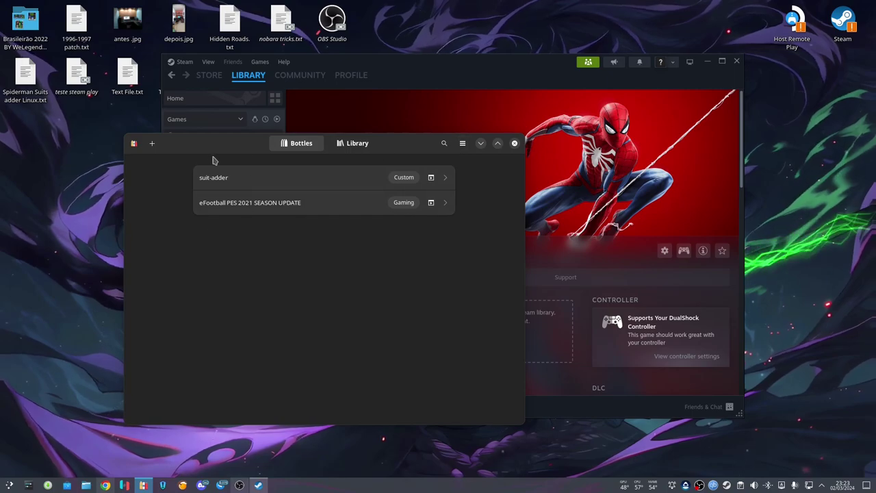
click(152, 143)
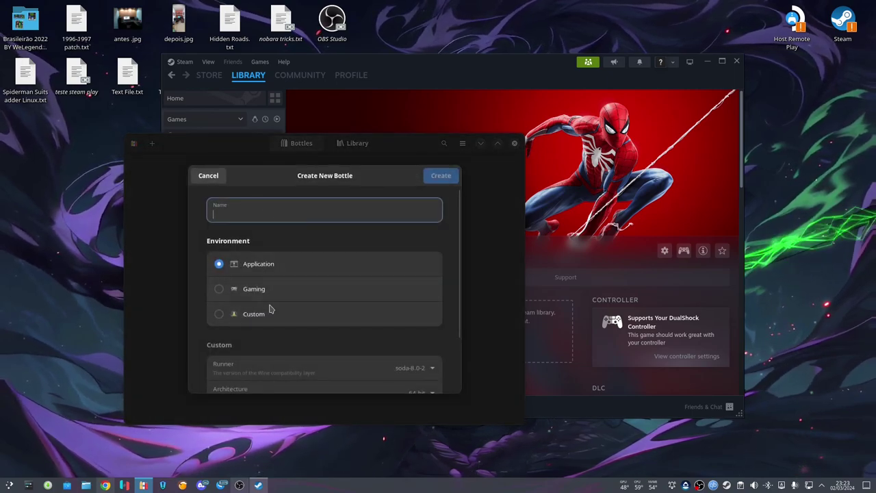
scroll(429, 311, down, 2)
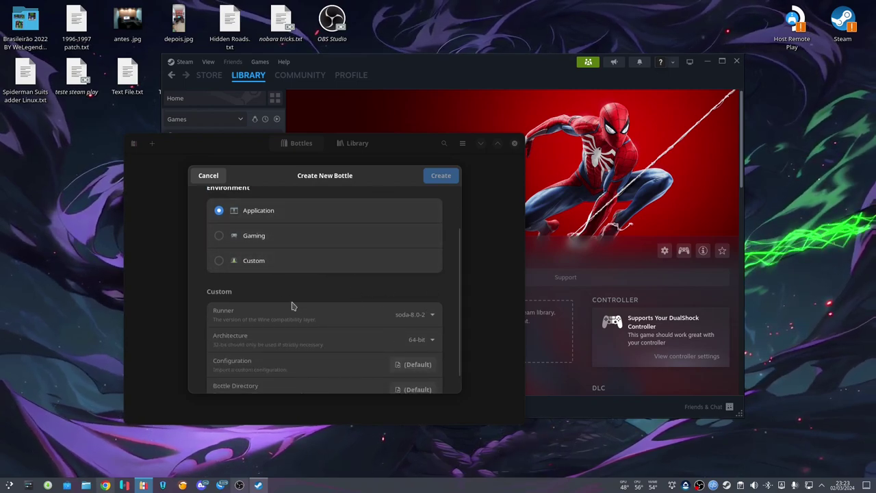
scroll(286, 299, up, 2)
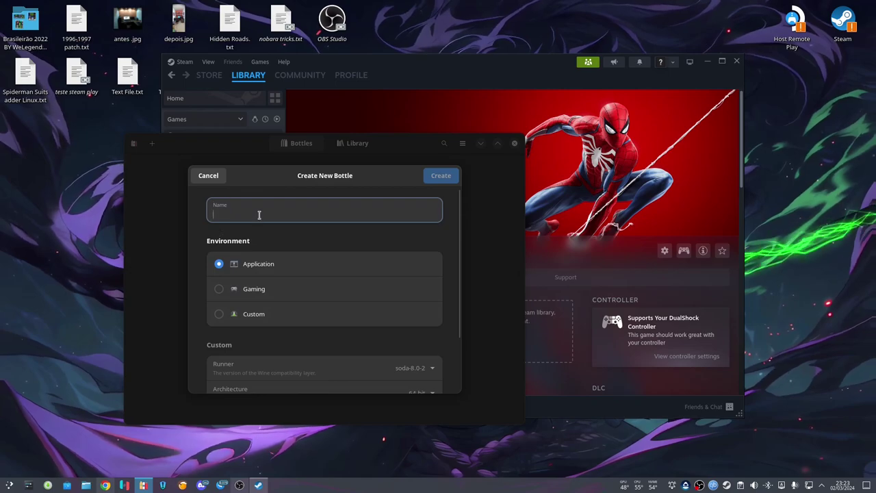
text(AASDASD)
click(219, 315)
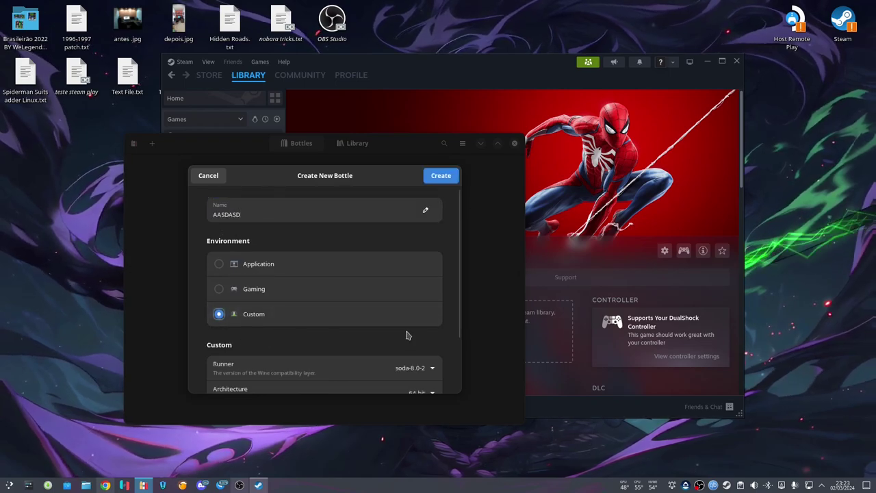
click(206, 176)
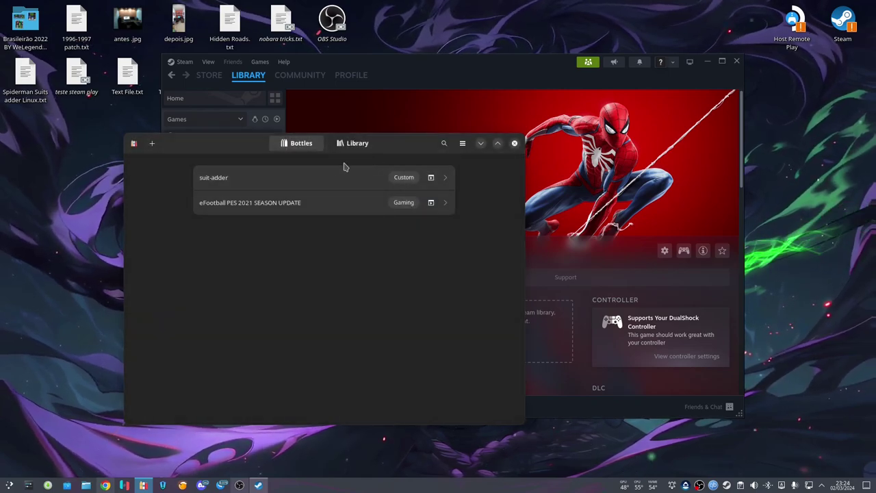
Step: Open the suit-adder bottle's details and bring up the executable chooser for adding a program shortcut
click(247, 175)
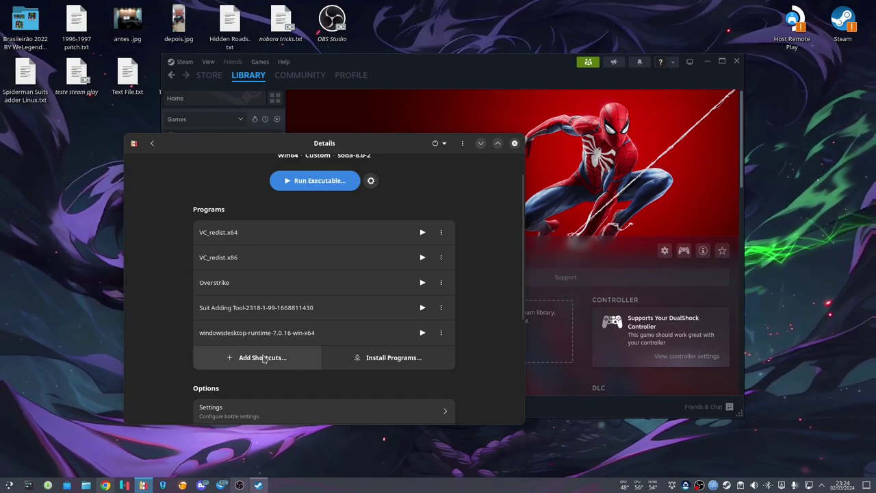
click(264, 358)
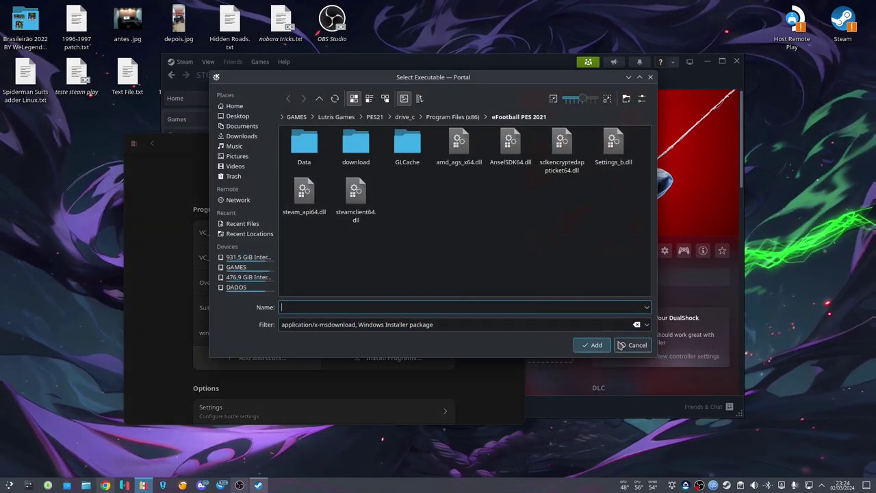
click(634, 344)
click(250, 358)
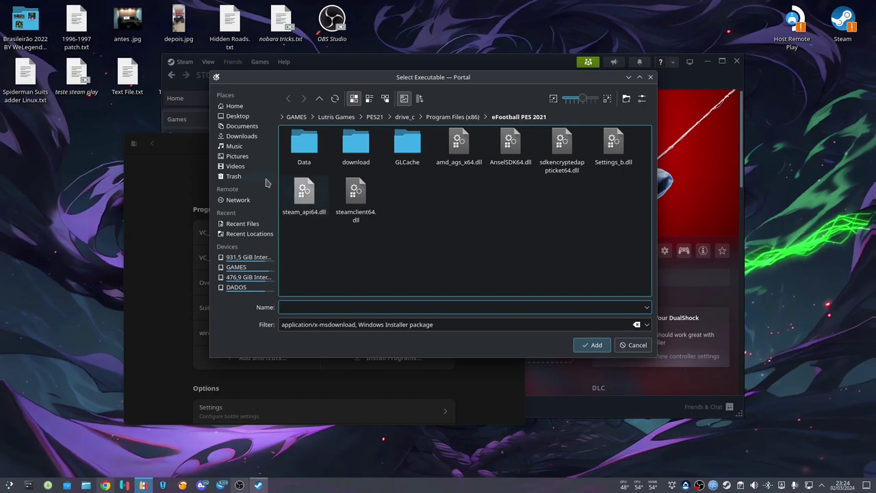
Step: Browse to the Windows dependencies folder in Downloads and clear the file type filter
click(240, 135)
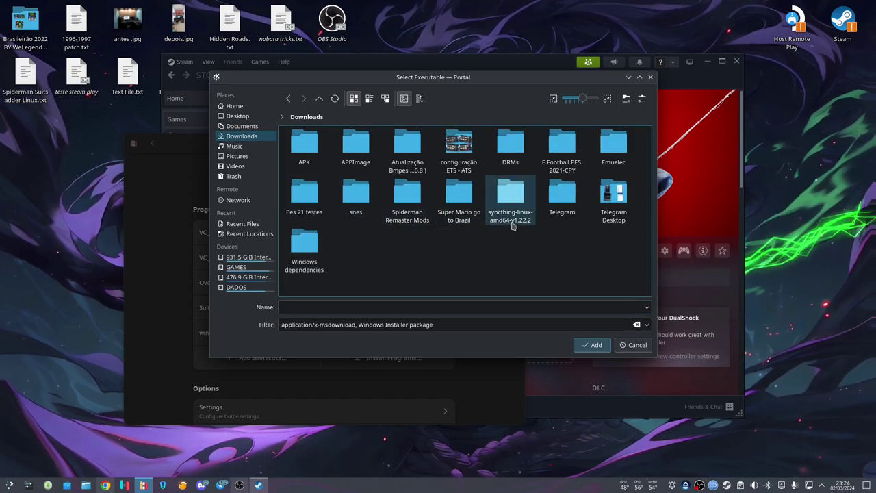
double_click(308, 246)
key(alt+Left)
double_click(305, 253)
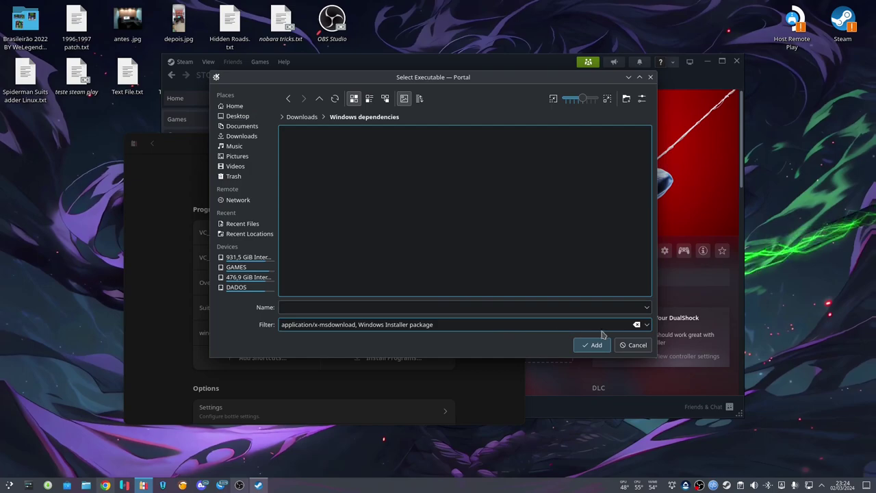
key(Tab)
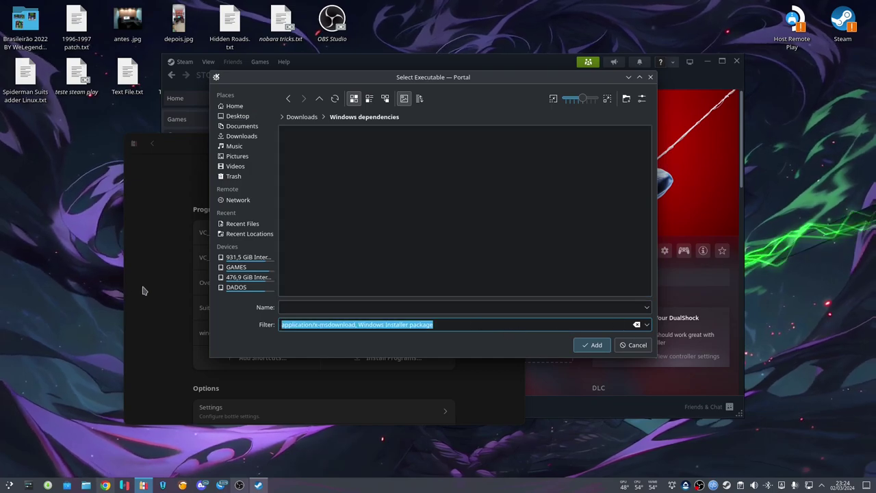
key(BackSpace)
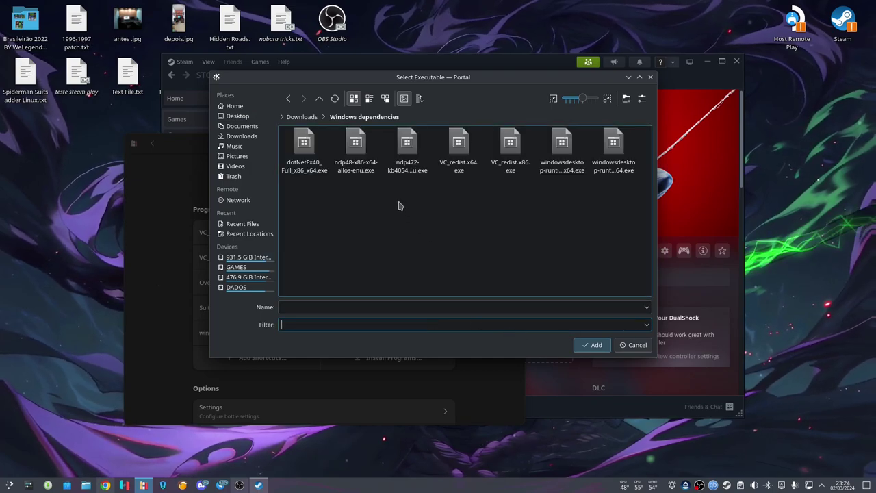
Step: Find the windowsdesktop-runtime-7.0.16-win-x64.exe installer in Downloads, check its full file name, and close the chooser without adding it
click(308, 116)
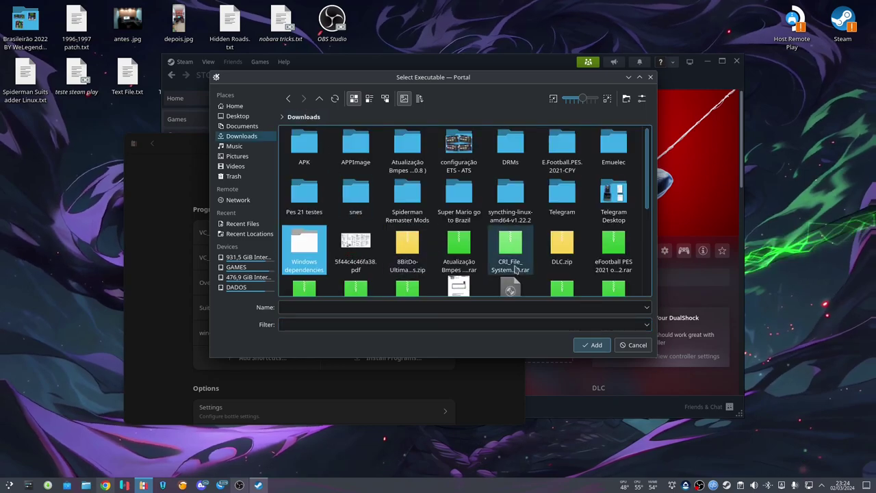
scroll(510, 270, down, 5)
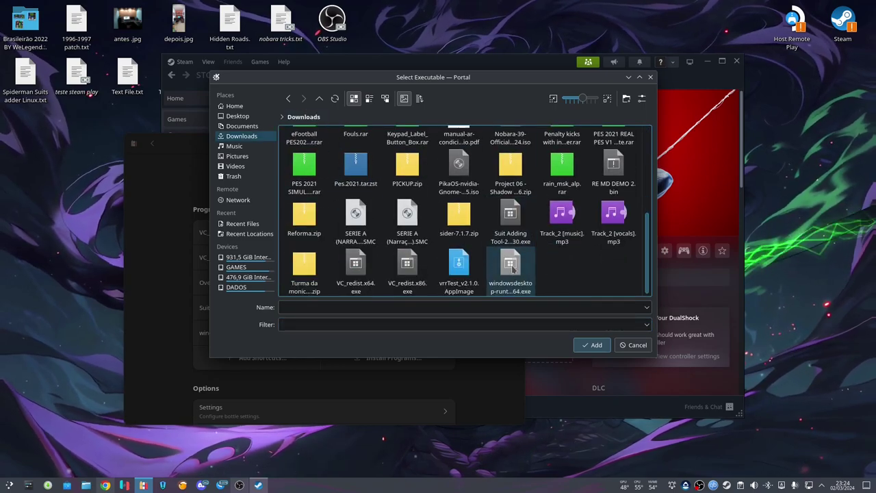
click(513, 268)
key(F2)
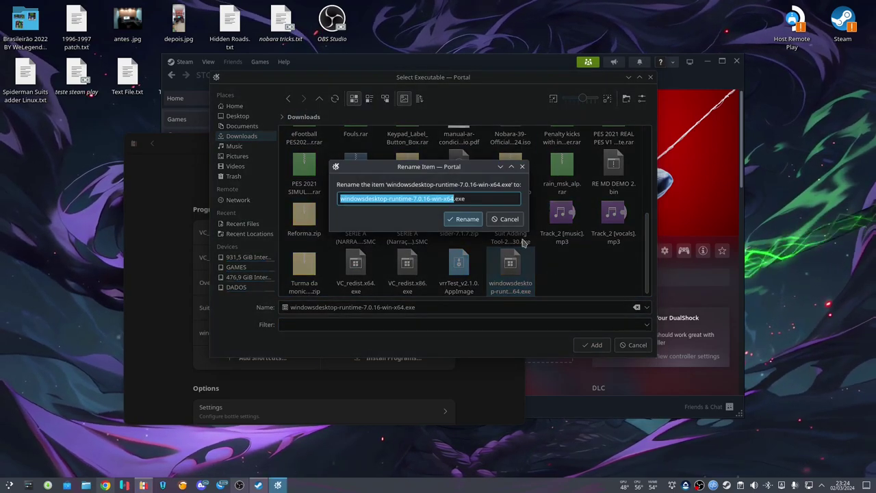
click(492, 219)
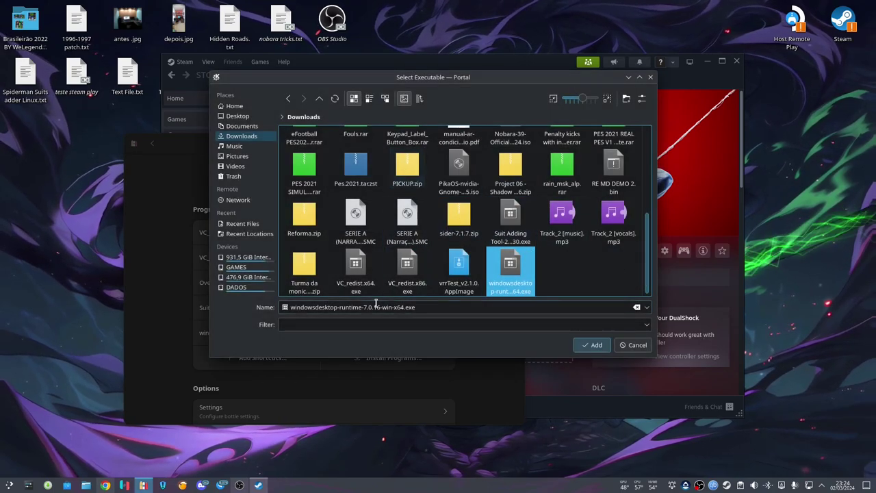
click(105, 485)
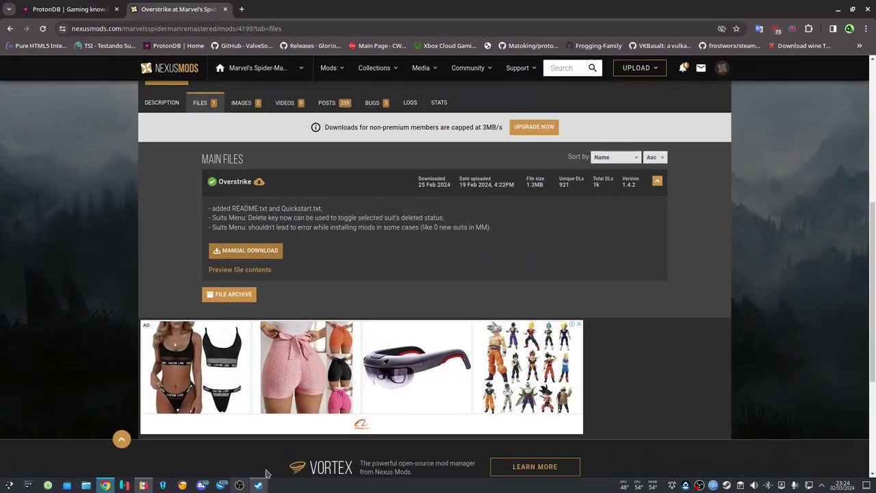
click(124, 485)
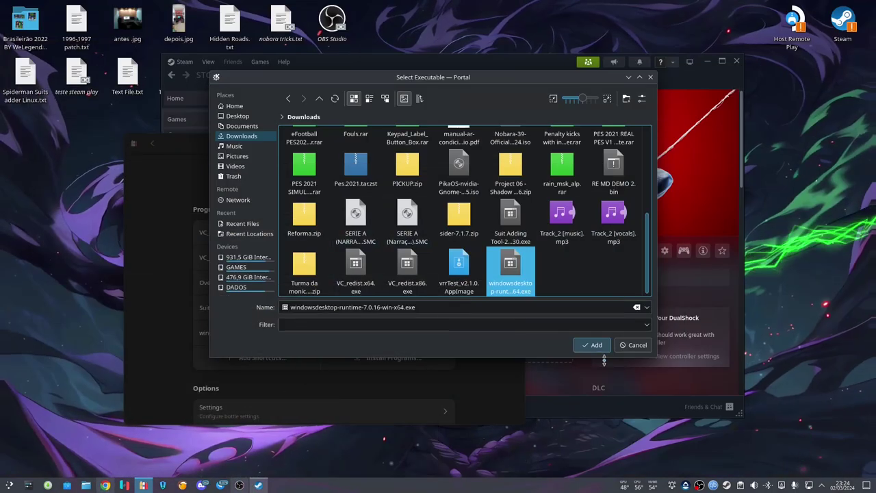
click(635, 346)
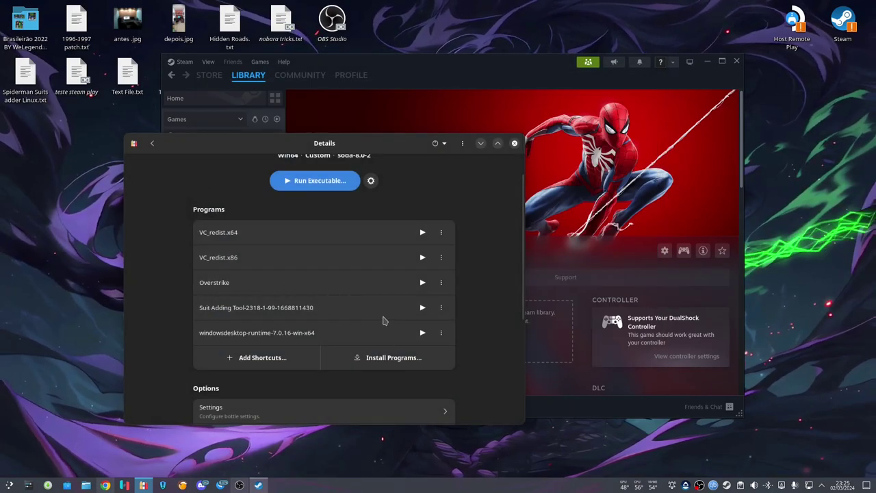
Step: Run the windowsdesktop-runtime-7.0.16-win-x64 program from the bottle and close its installer without repairing or uninstalling
click(423, 333)
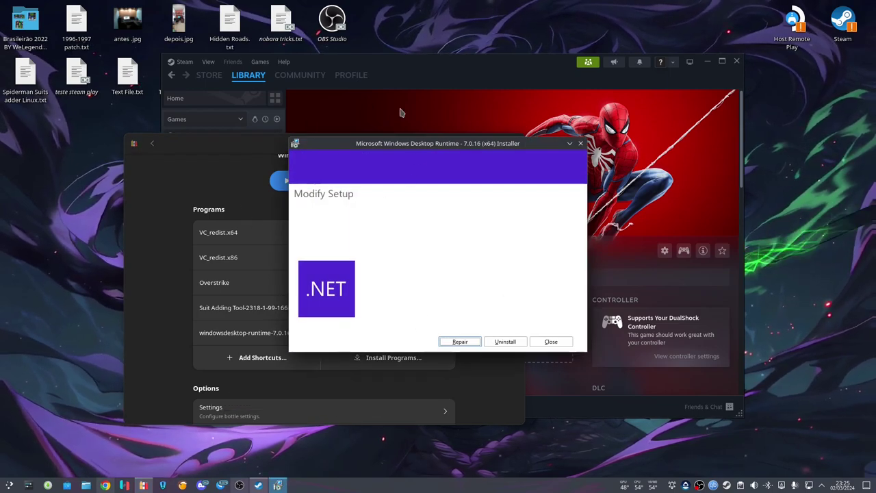
click(556, 342)
click(425, 261)
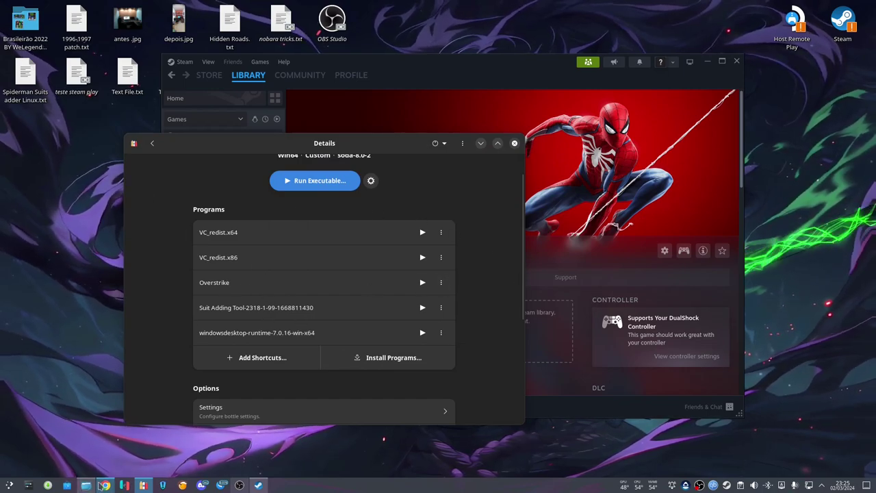
Step: Switch to the Dolphin file manager and open the Spiderman Remaster Mods folder in Downloads
click(86, 485)
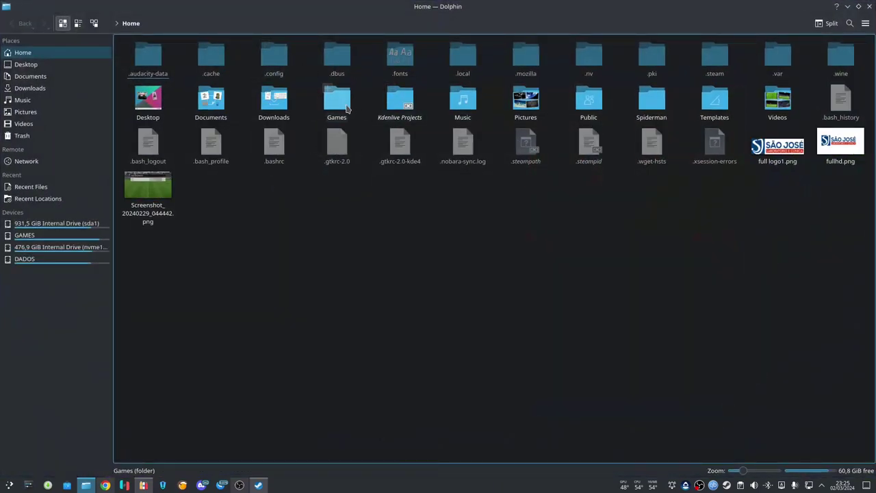
click(269, 96)
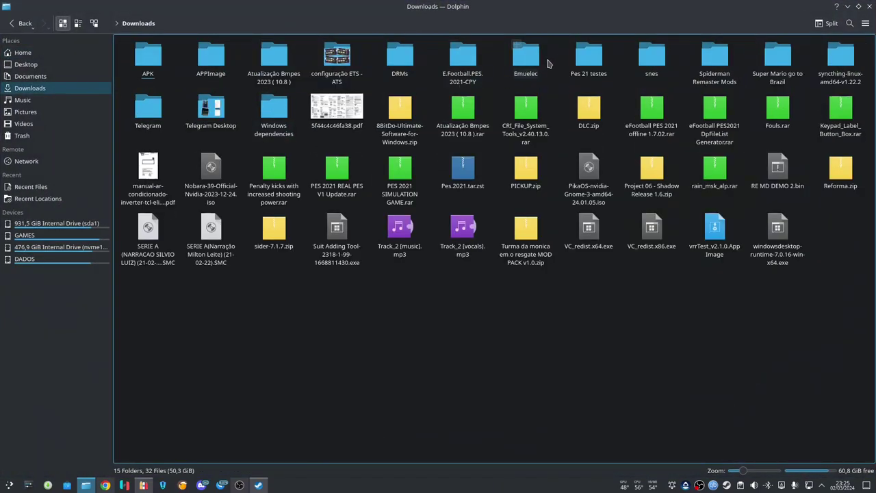
click(709, 56)
right_click(380, 182)
click(336, 125)
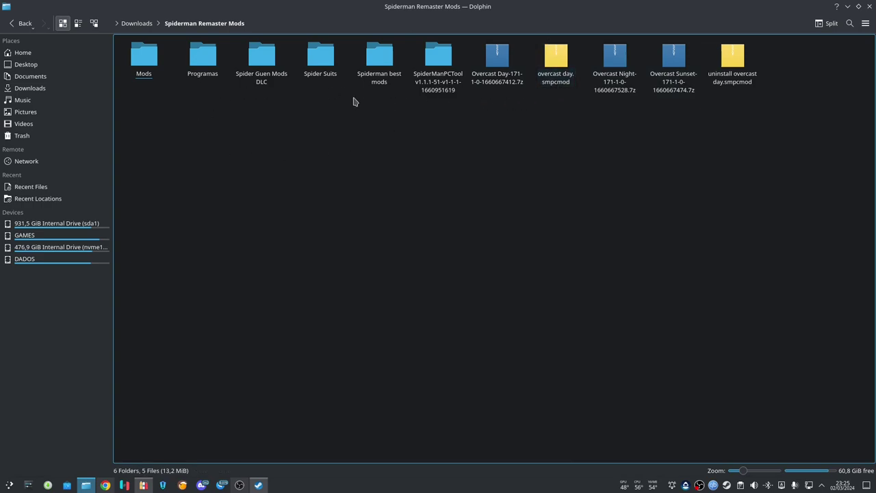
Step: Look through the mod files in the Spider Suits and Spiderman best mods folders
click(244, 84)
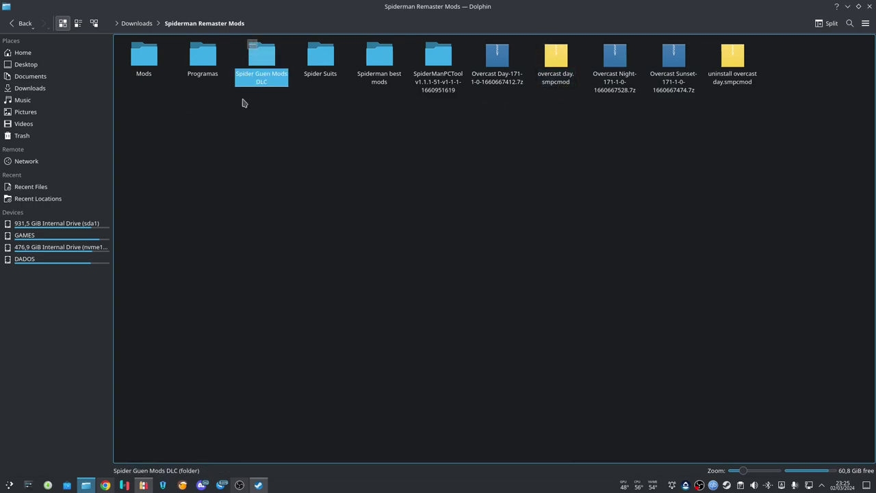
double_click(317, 76)
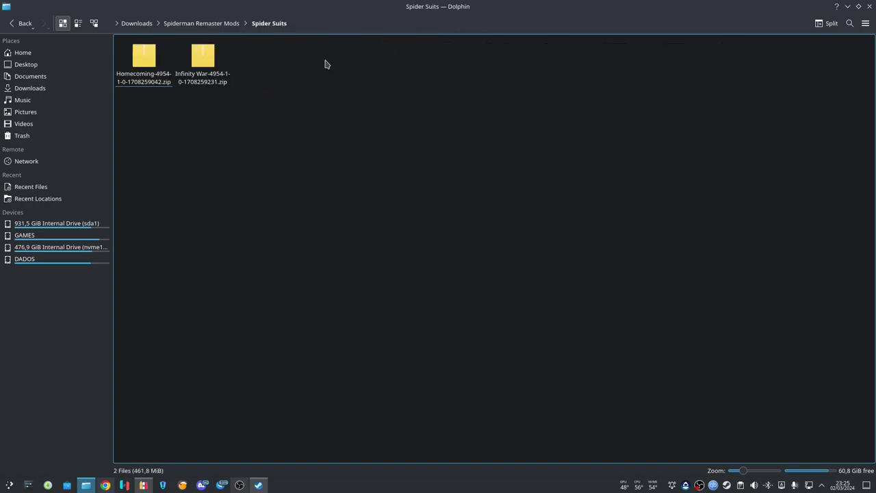
right_click(233, 165)
key(alt+Left)
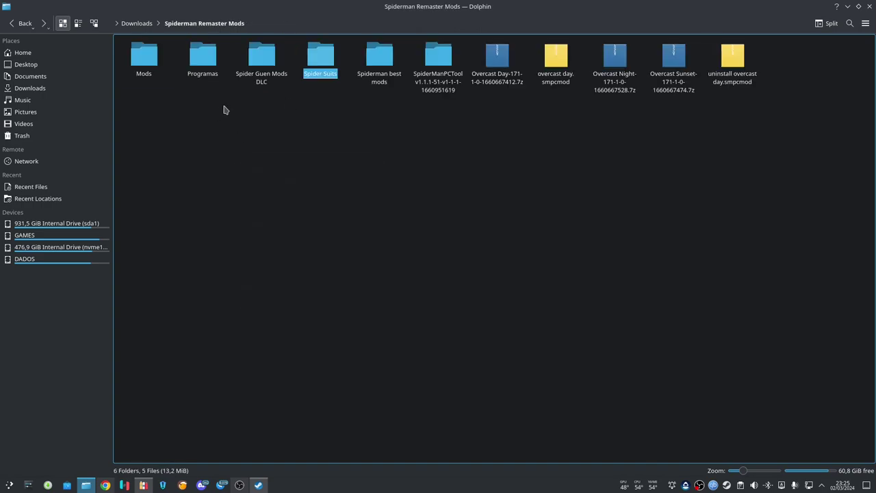
double_click(379, 62)
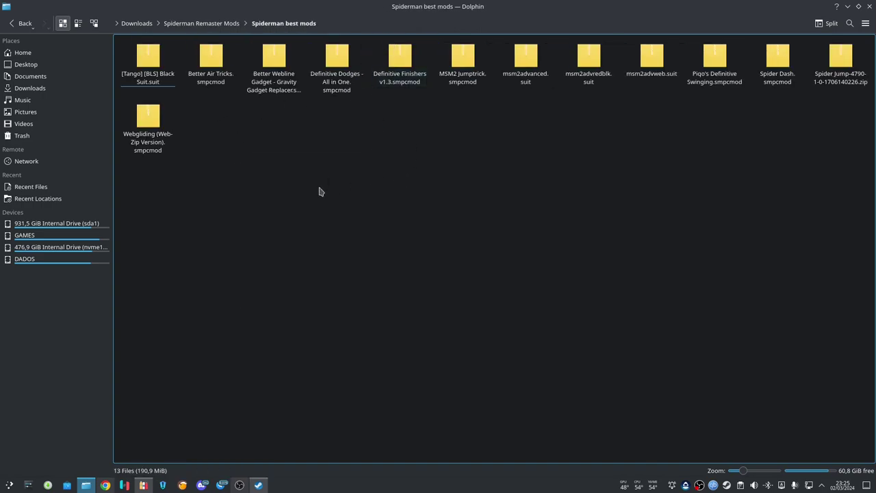
drag(162, 264, 869, 40)
click(501, 168)
key(alt+Left)
Step: Look through the mod files in the Spider Guen Mods DLC folder and return to Spiderman Remaster Mods
double_click(258, 82)
drag(157, 254, 862, 62)
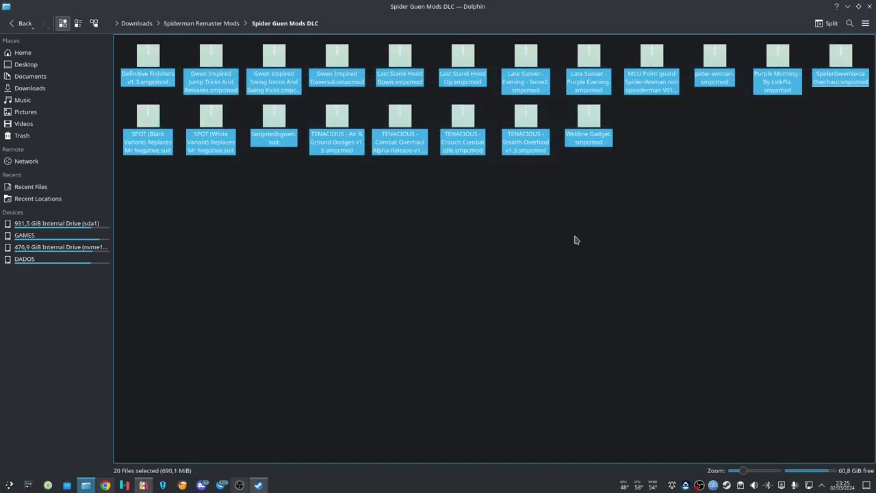
click(575, 239)
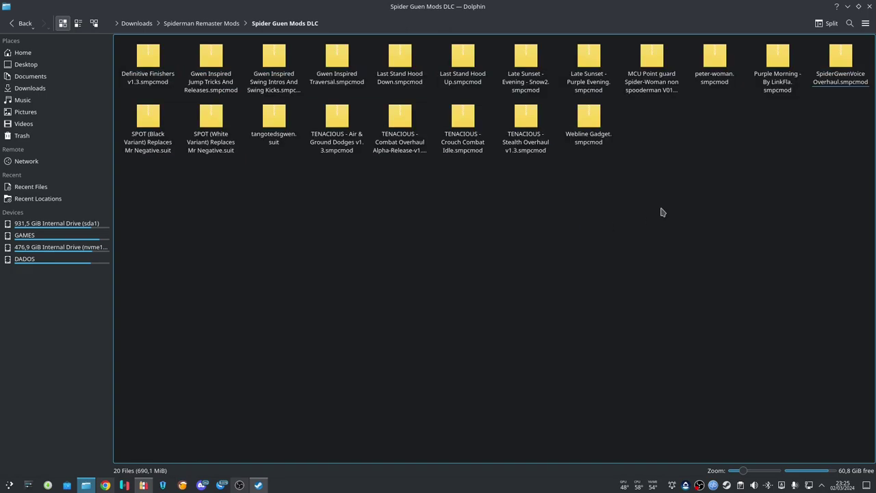
key(alt+Left)
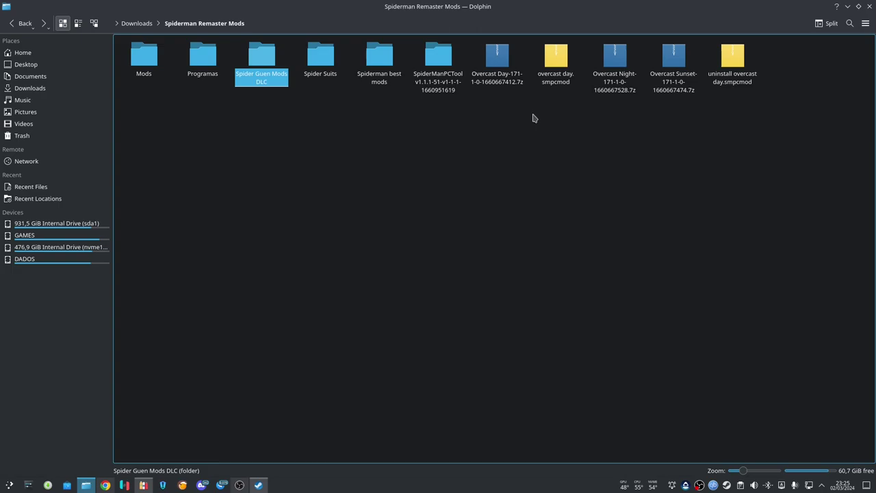
right_click(360, 139)
click(275, 189)
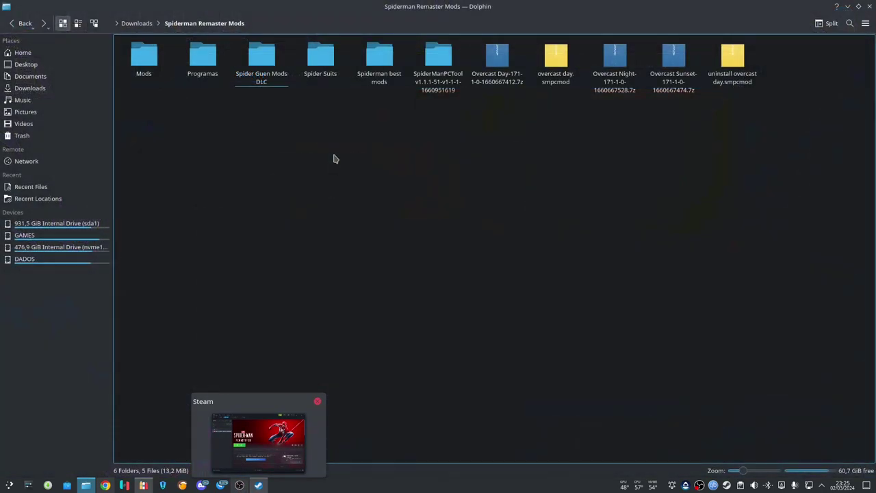
Step: Switch to Bottles, reposition its window to review the bottle's program list, and return to the file manager
click(143, 484)
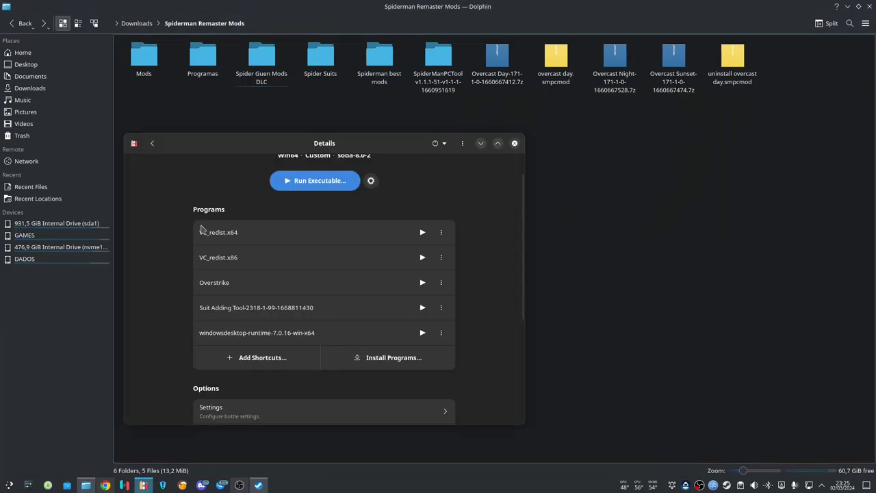
drag(353, 143, 406, 66)
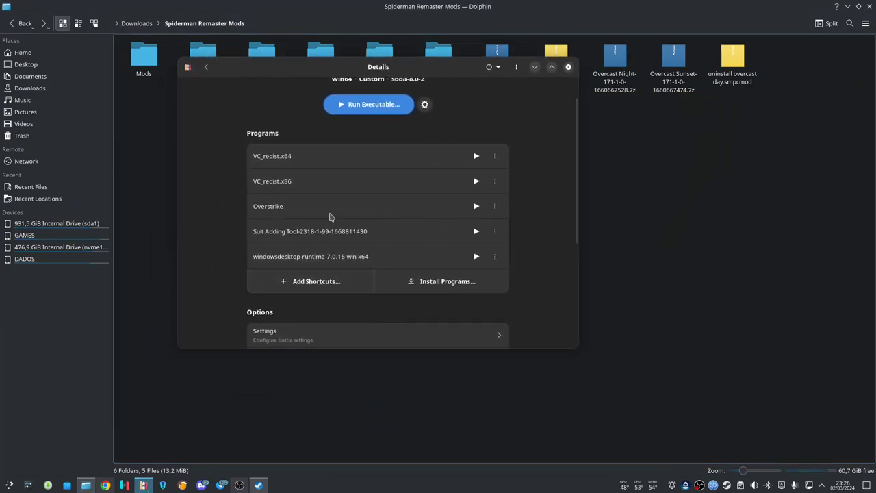
click(649, 143)
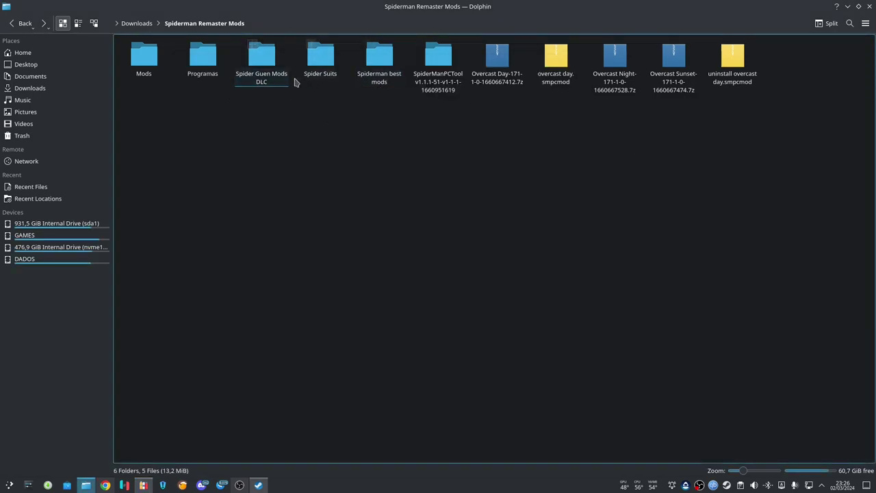
Step: Open the Spiderman PC Tools folder inside Programas, launch SMPCTool.exe to view it, and close the tool
click(209, 74)
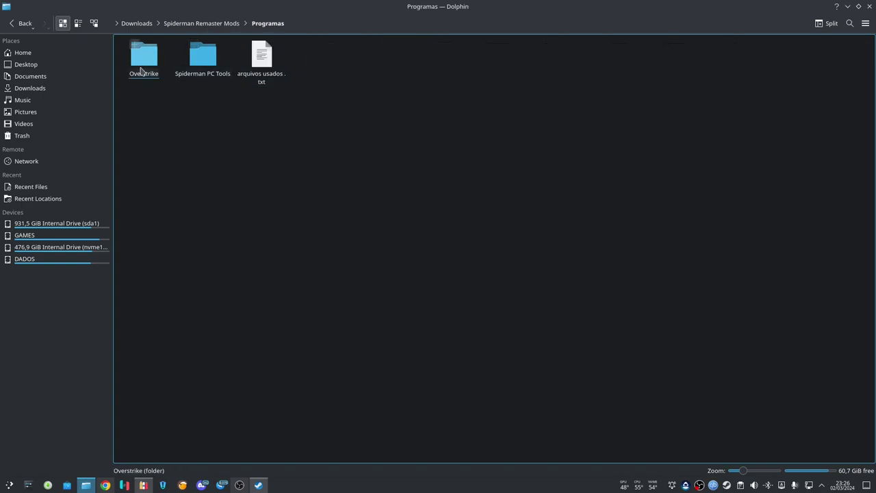
click(214, 70)
click(214, 70)
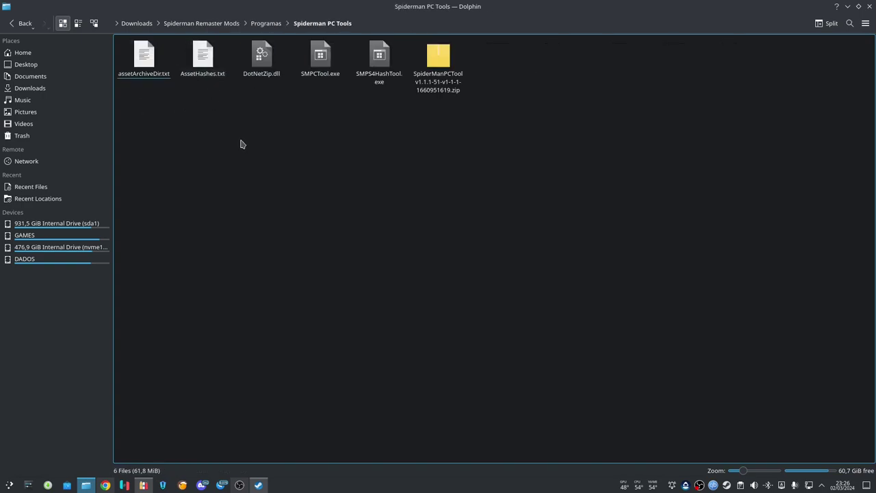
click(321, 62)
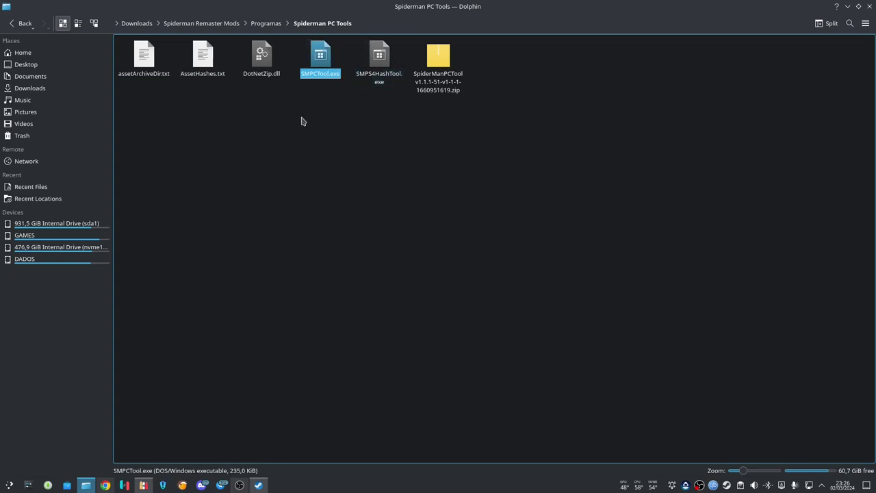
right_click(315, 67)
click(355, 74)
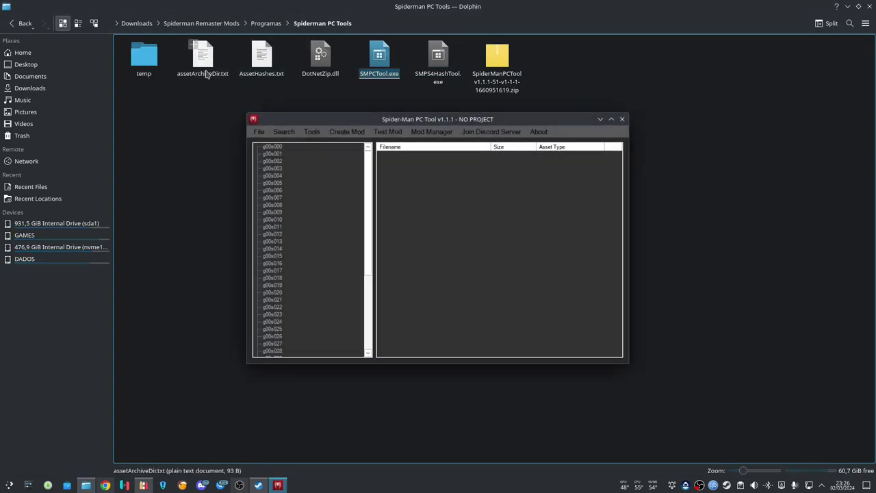
click(622, 120)
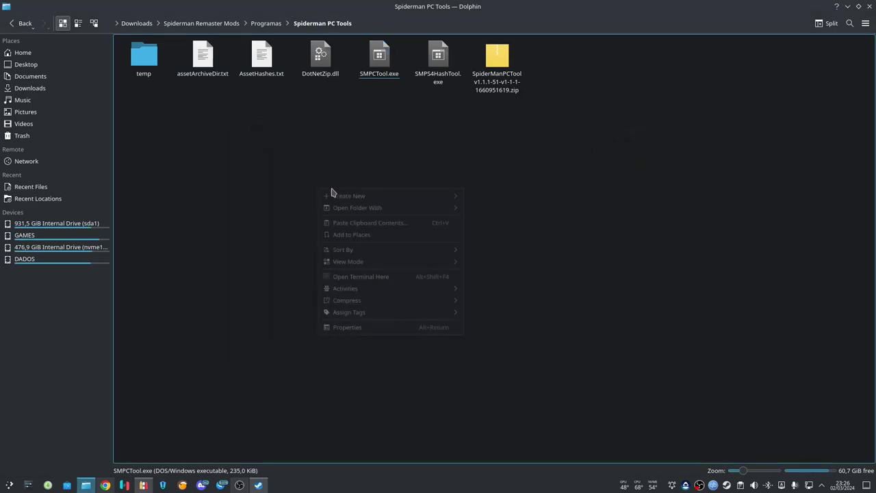
Step: Open the Overstrike folder inside Programas, then switch to Bottles and bring up the executable chooser for adding a shortcut
key(BackSpace)
click(143, 56)
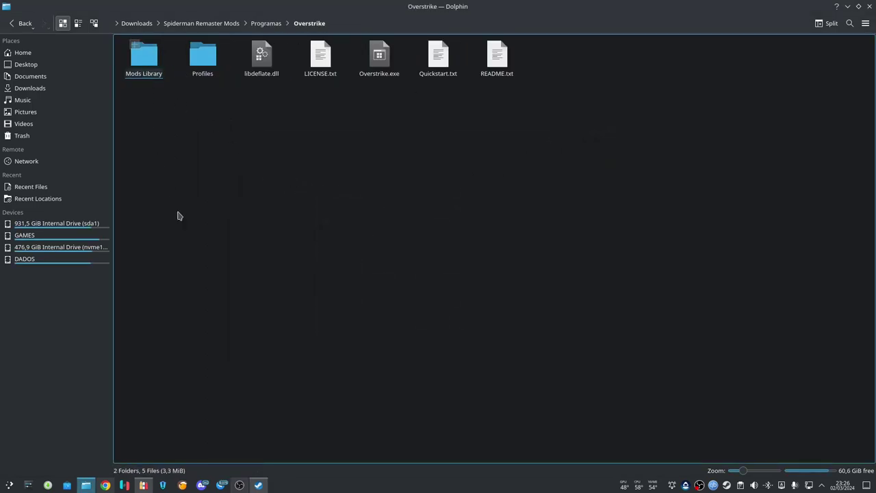
click(143, 484)
click(310, 281)
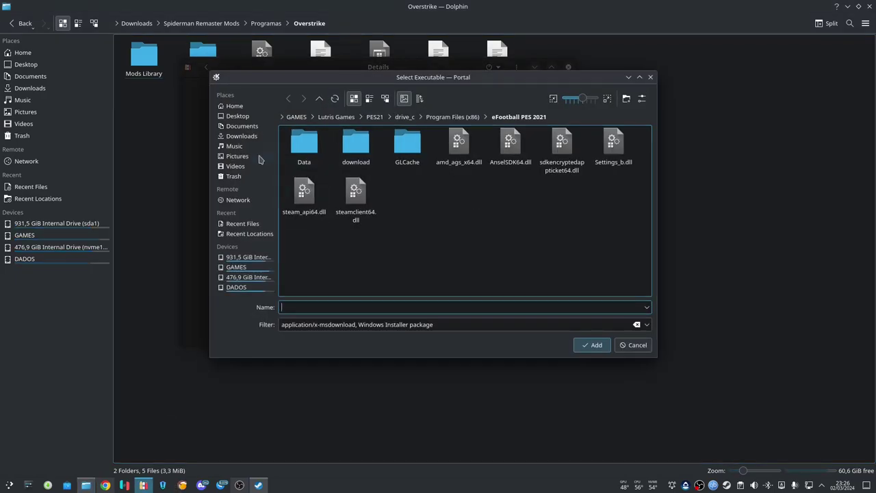
Step: Browse to Downloads > Spiderman Remaster Mods > Programas > Overstrike, clear the file type filter, and select Overstrike.exe
click(233, 136)
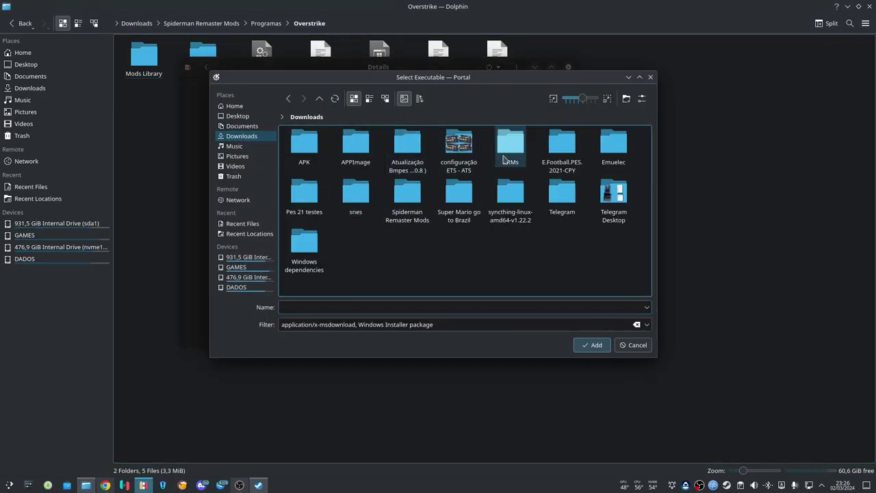
click(405, 198)
double_click(405, 198)
double_click(357, 145)
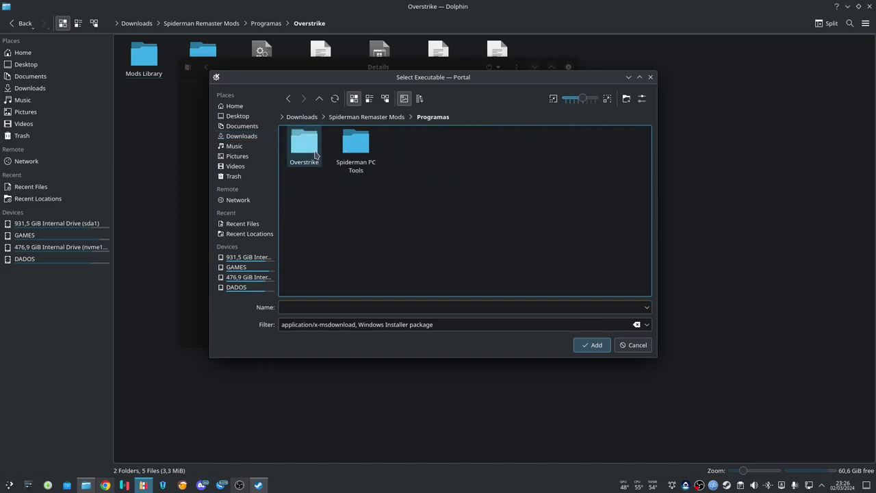
double_click(308, 142)
drag(442, 327, 255, 311)
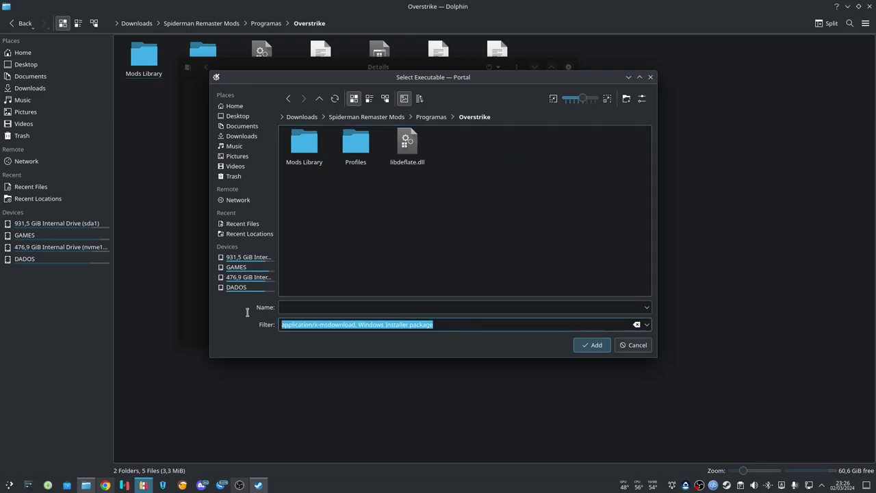
key(BackSpace)
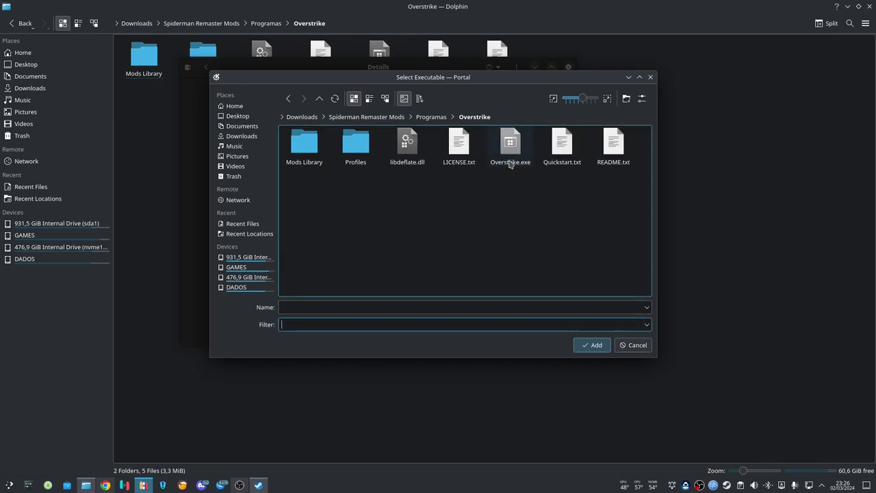
click(509, 145)
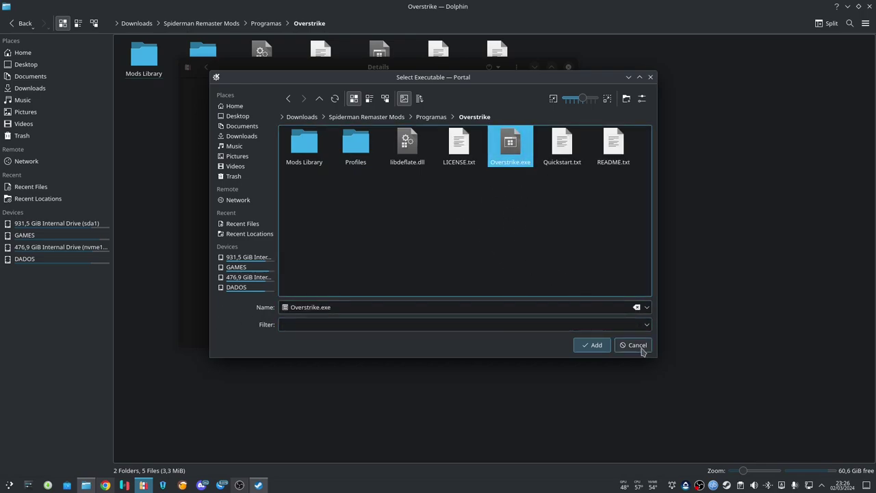
Step: Cancel the executable selection, launch Overstrike from the bottle's program list, and minimize the Bottles, file manager and Steam windows
click(637, 347)
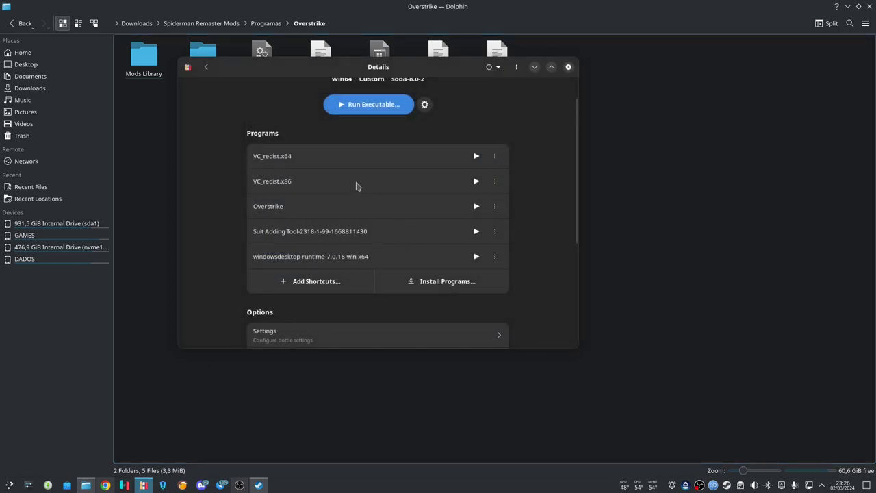
click(476, 206)
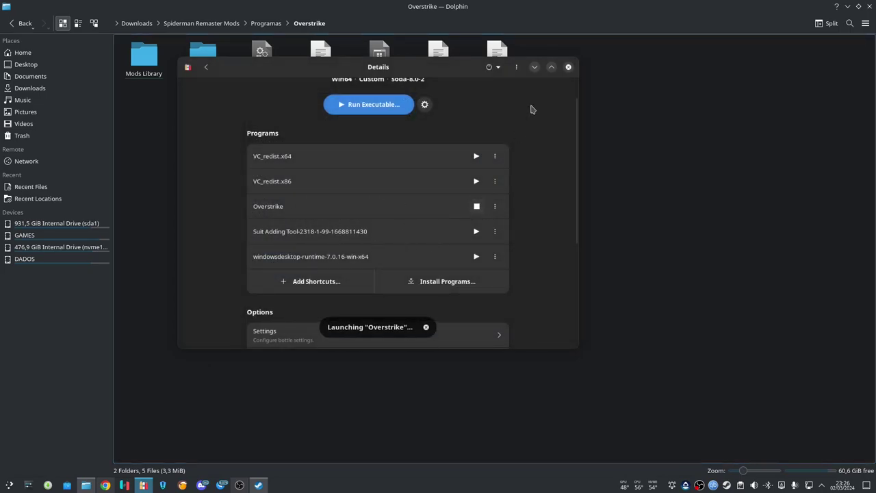
click(533, 68)
click(847, 8)
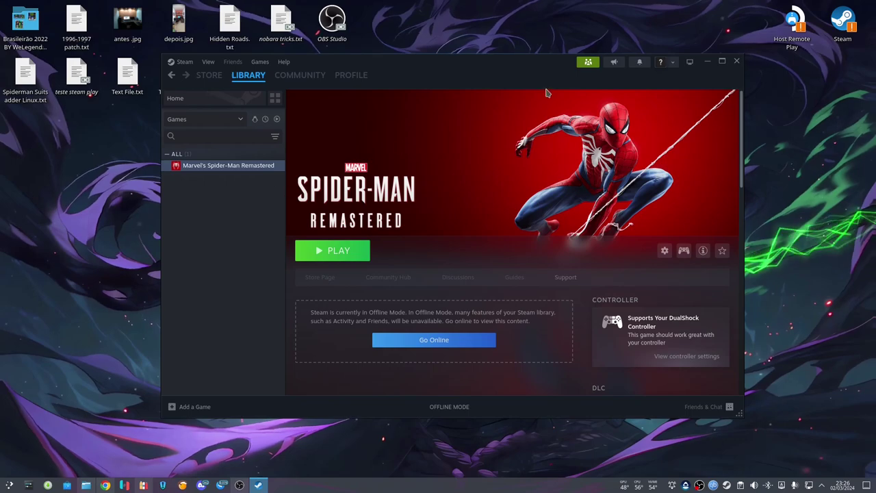
click(708, 62)
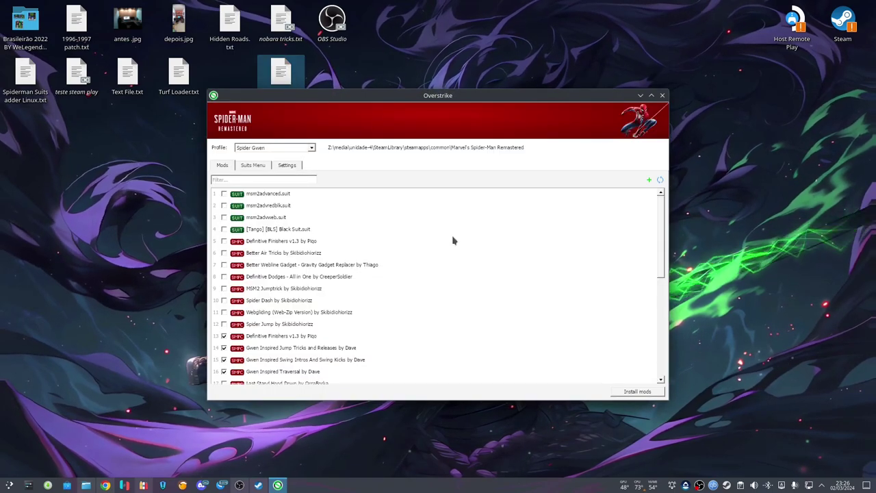
Step: Review the available profiles and the mod list of the Spider Gwen profile
click(311, 148)
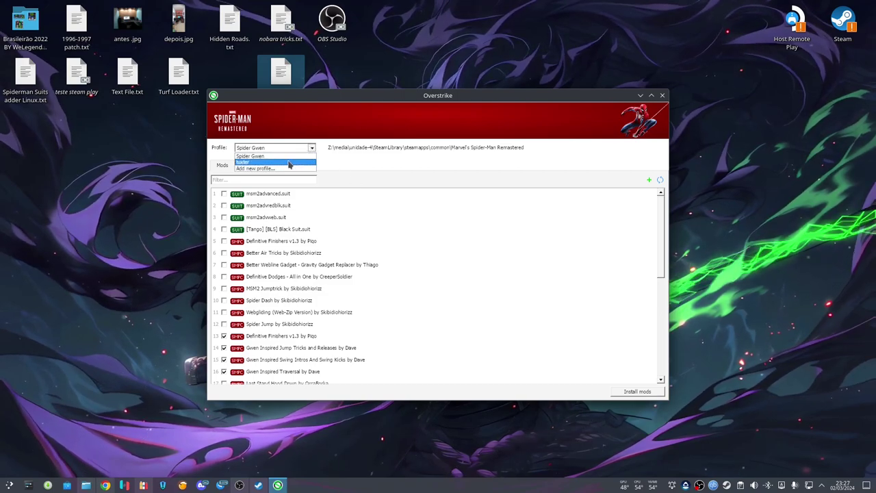
click(456, 252)
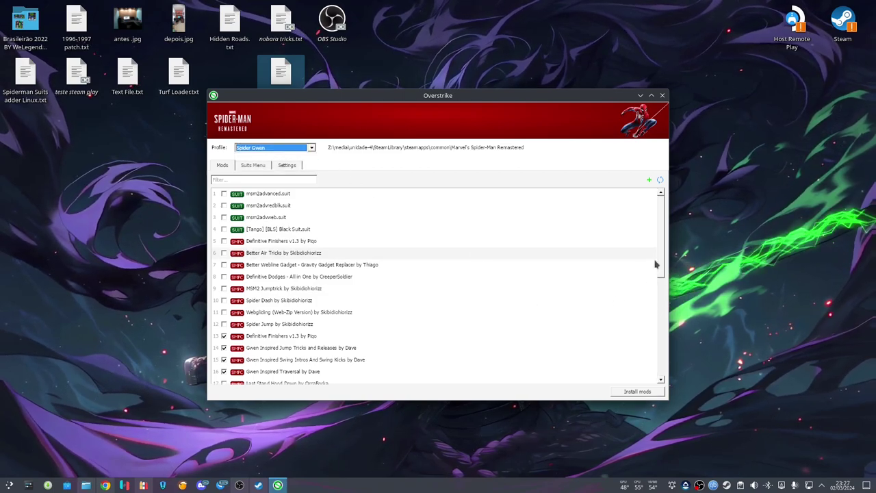
drag(661, 213, 670, 288)
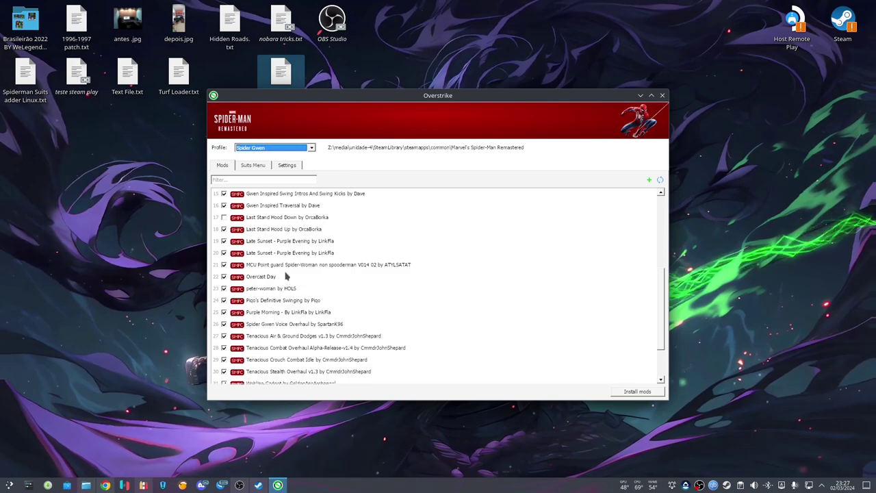
scroll(319, 281, up, 5)
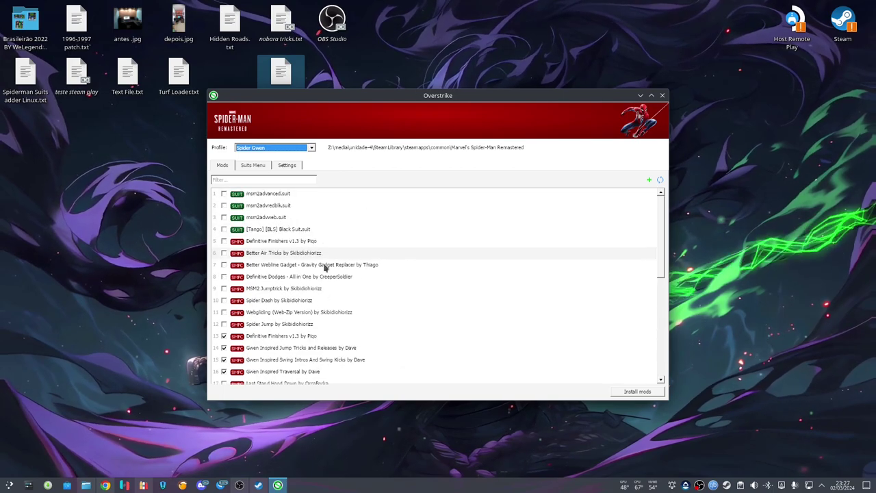
Step: Switch to the tuxter profile and review which of its mods are enabled
click(312, 148)
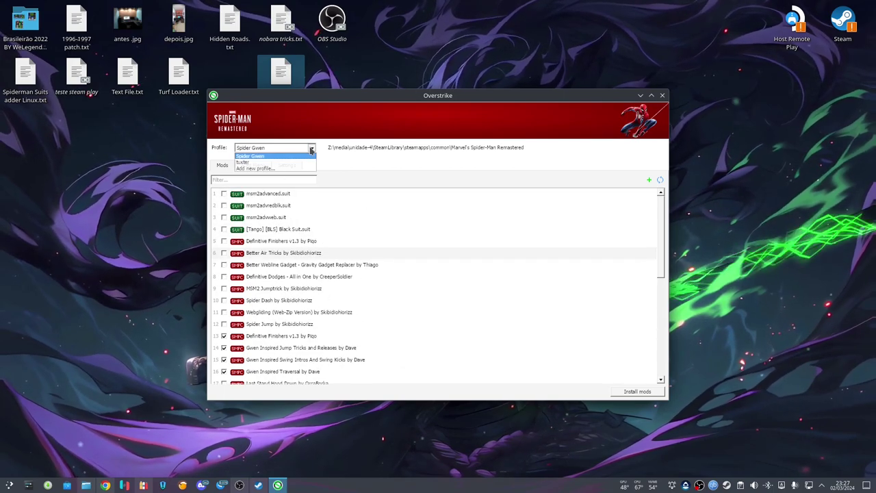
click(298, 165)
scroll(472, 286, down, 5)
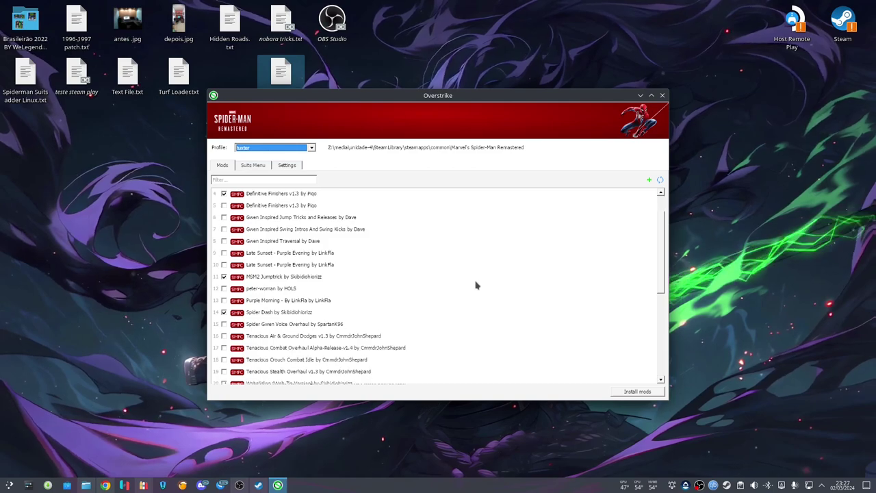
scroll(479, 285, down, 2)
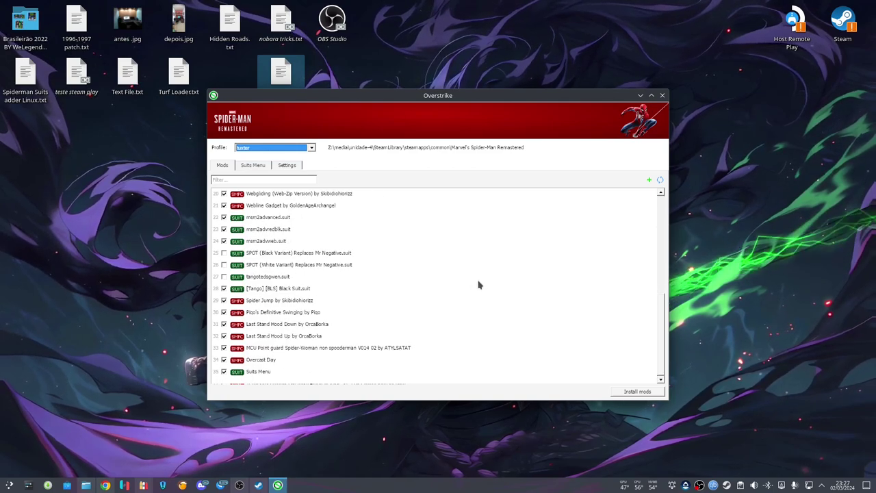
scroll(312, 339, up, 4)
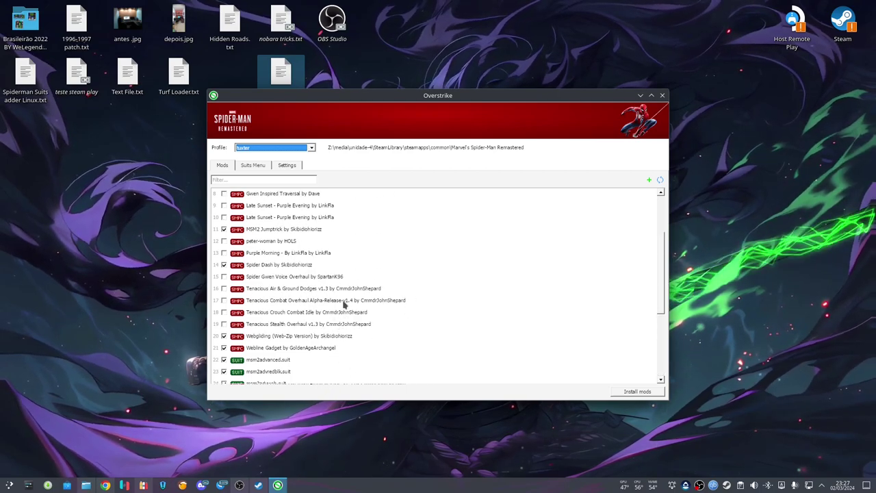
scroll(360, 313, down, 2)
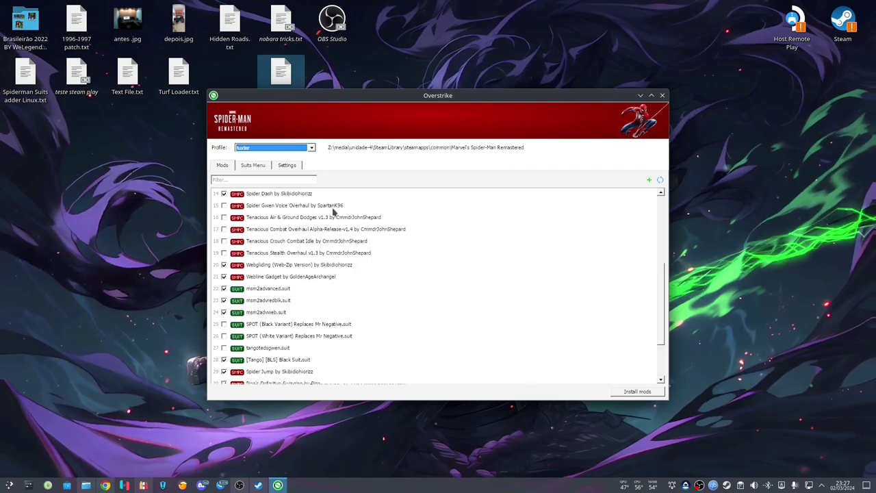
Step: View the profile's suits menu, return to the mod list, and reselect the tuxter profile
click(258, 168)
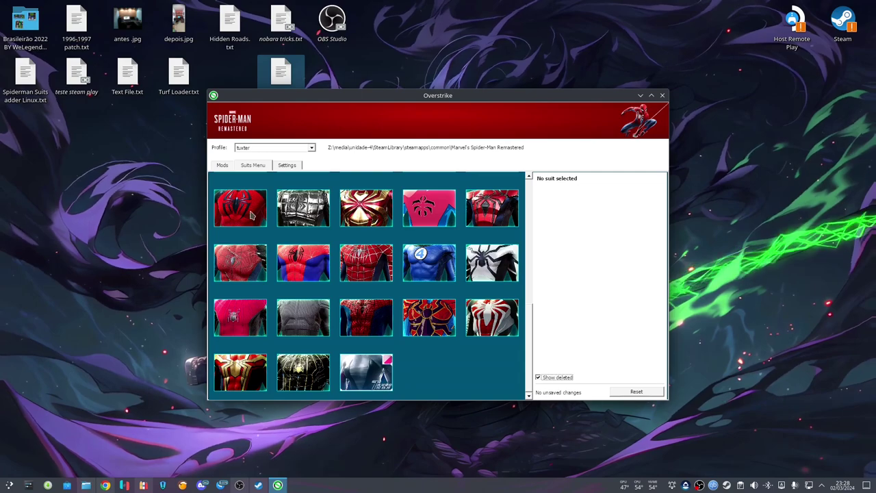
click(223, 165)
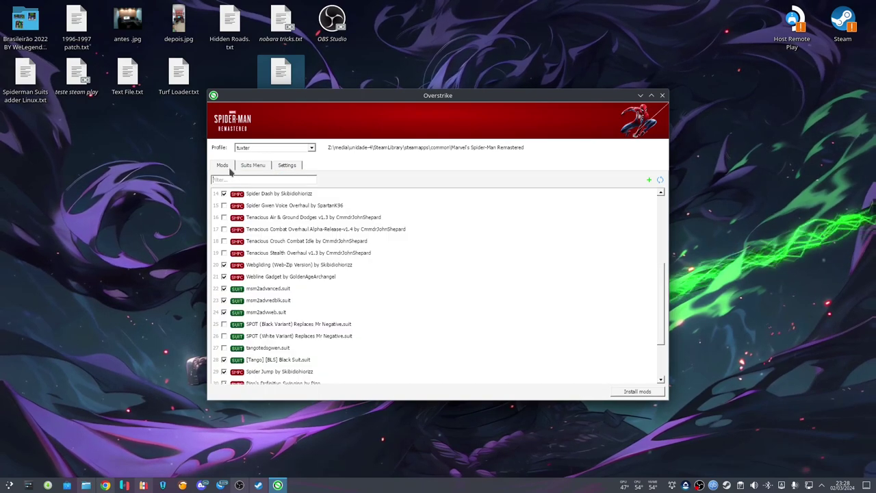
click(310, 147)
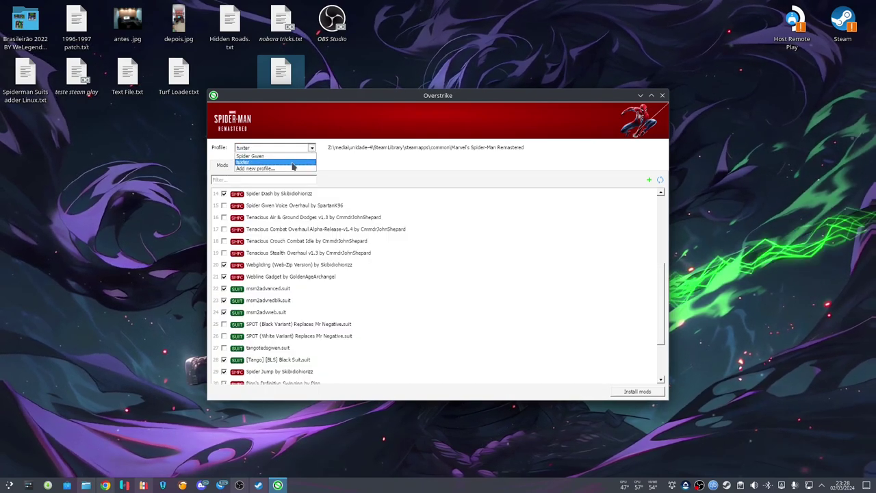
click(291, 162)
scroll(413, 296, up, 5)
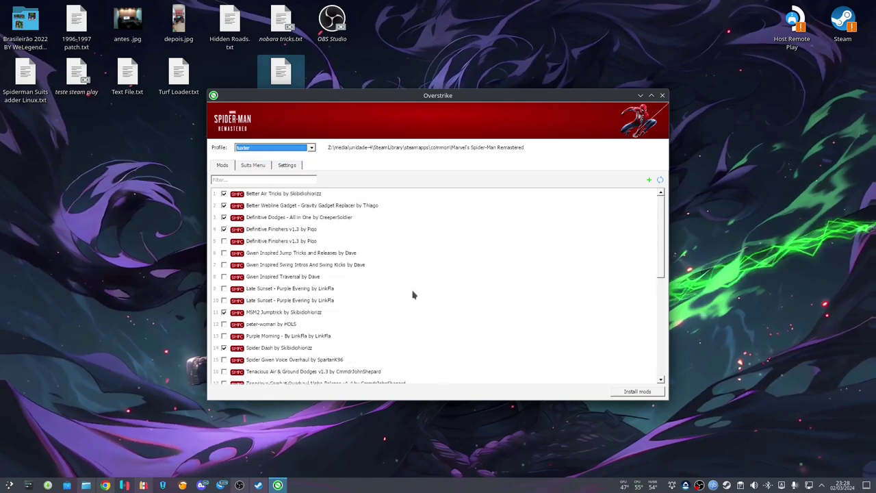
scroll(422, 292, down, 1)
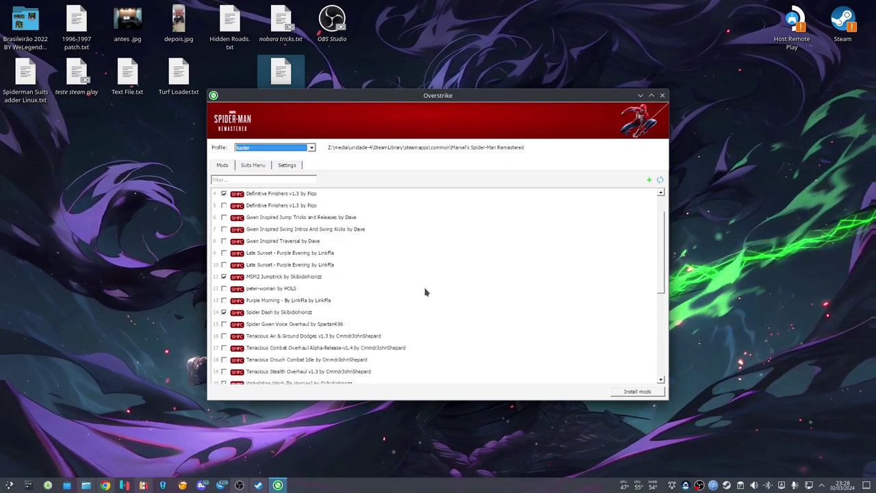
Step: Install the tuxter profile's enabled mods into the game and close Overstrike
click(632, 393)
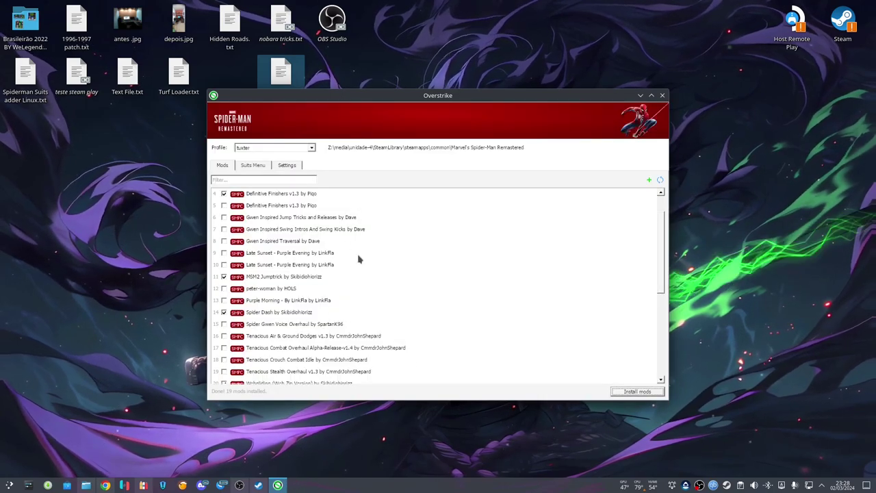
scroll(466, 241, down, 1)
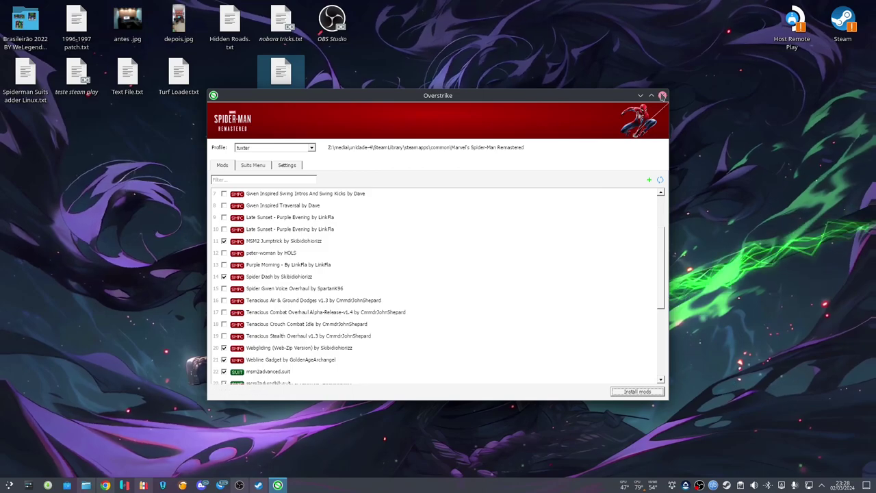
click(662, 96)
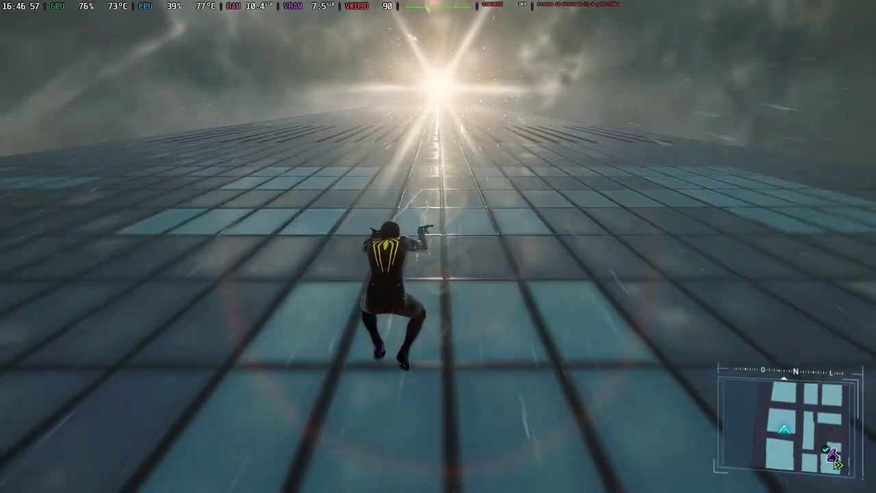
key(w)
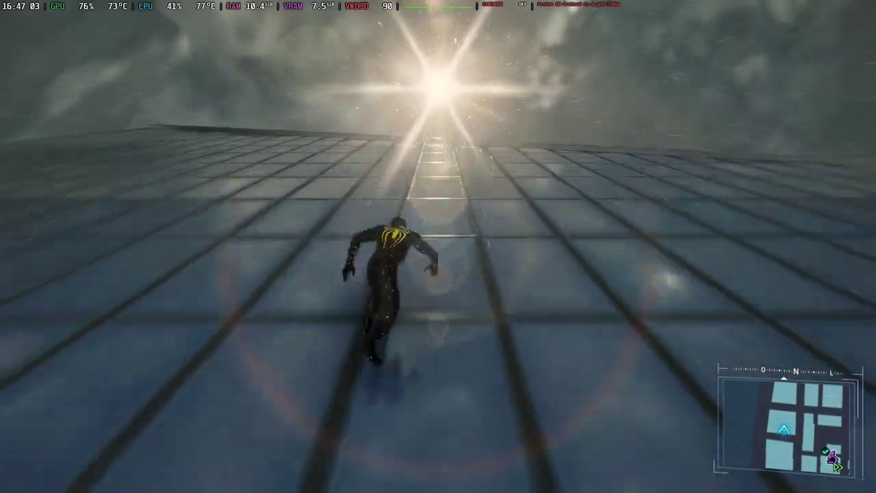
key(w)
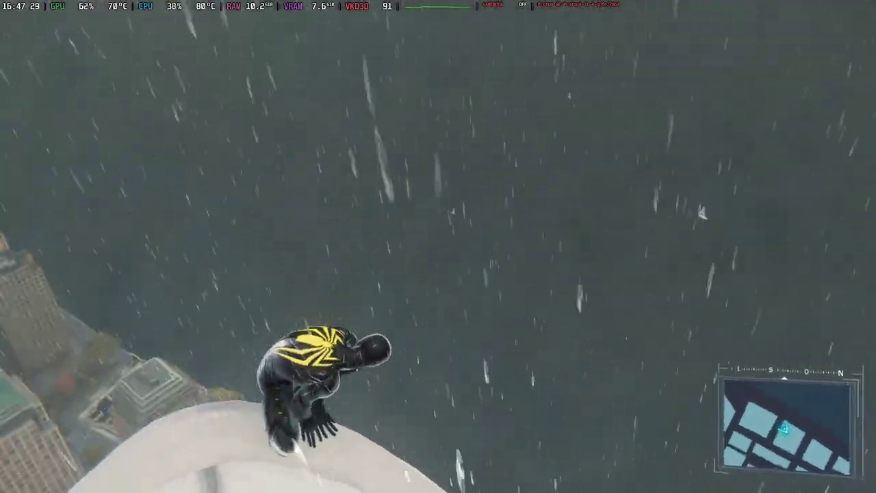
Step: Bring up the in-game map, switch to the Trajes page, and open the list of suits
key(m)
key(e)
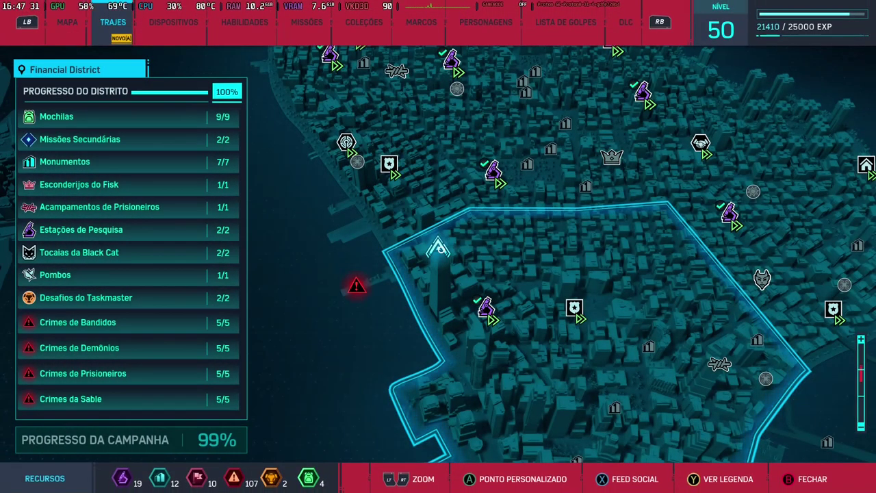
key(Return)
key(Down)
key(Up)
key(Up)
key(Up)
key(Up)
key(Up)
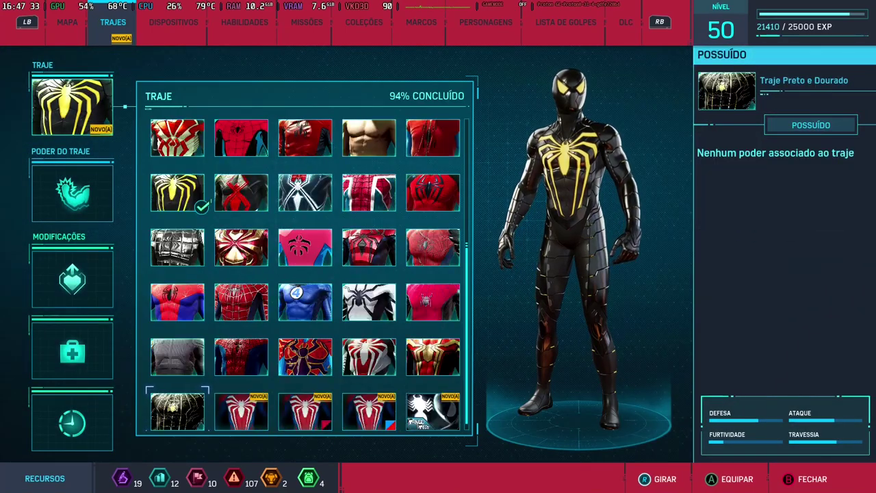
Step: Browse the suit grid and equip the Traje Espetacular
key(Down)
key(Right)
key(Down)
key(Down)
key(Up)
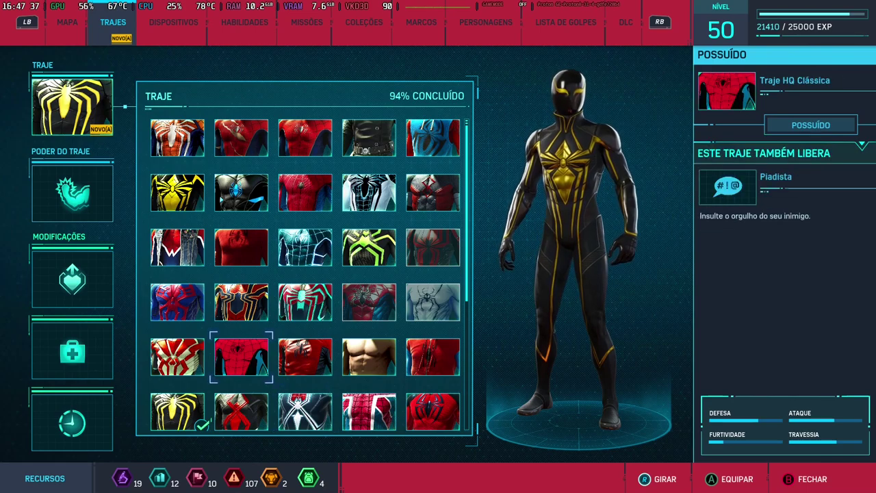
key(Up)
key(Down)
key(Down)
key(Right)
key(Down)
key(Down)
key(Up)
key(Up)
key(Down)
key(Down)
key(Down)
key(Down)
key(Up)
key(Left)
key(Return)
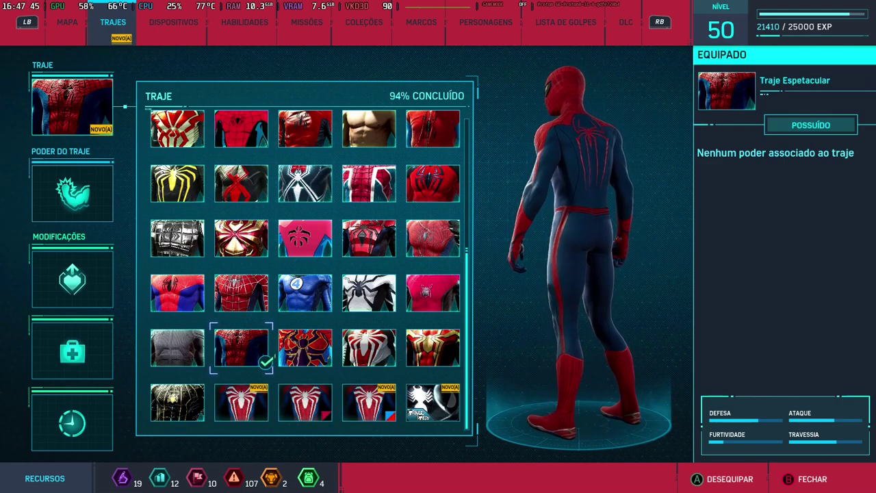
Step: Equip the added suit with the red and blue corner mark, fourth in the last row of the grid
key(Right)
key(Down)
key(Right)
key(Return)
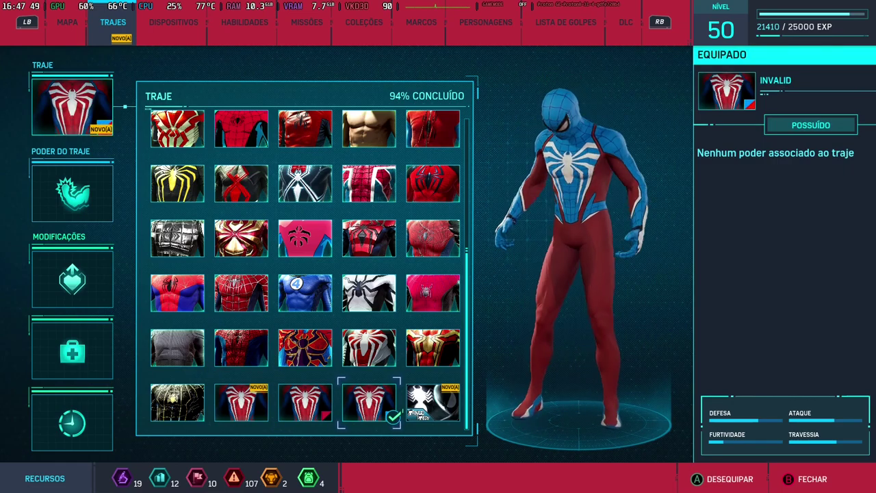
Step: Equip the added white-spider suit without a corner mark, second in the last row, and return to the game
key(Left)
key(Left)
key(Return)
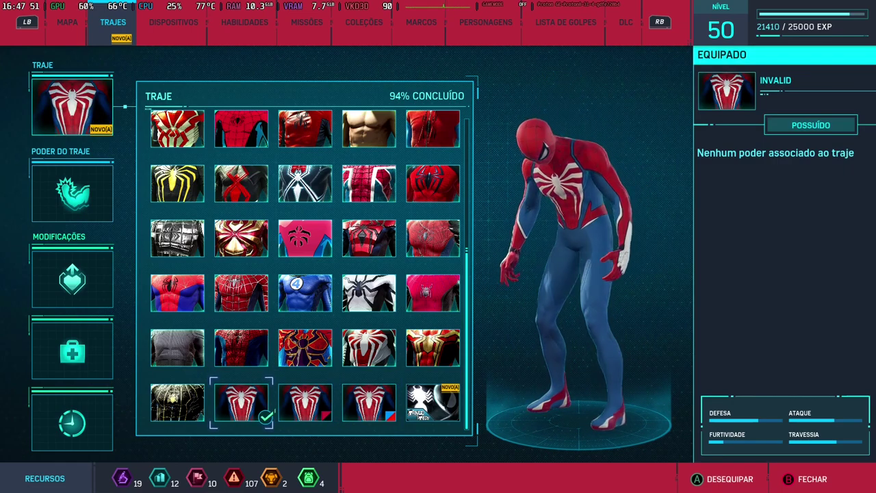
key(Escape)
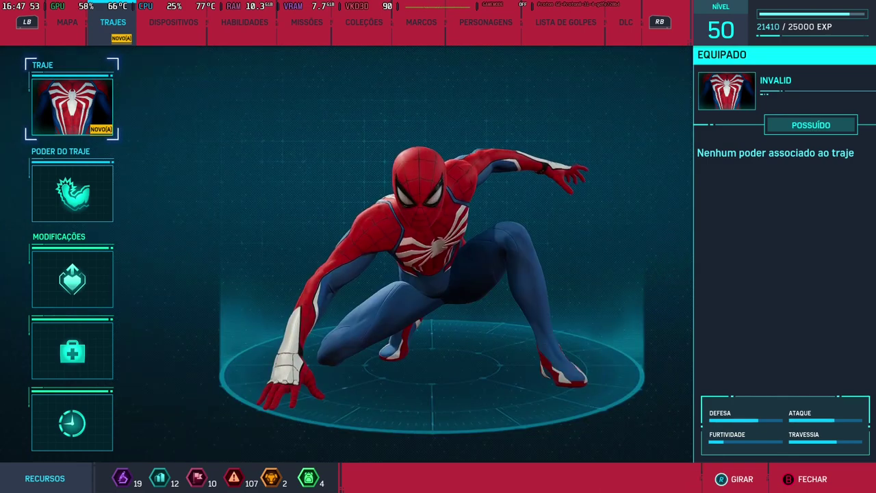
key(Escape)
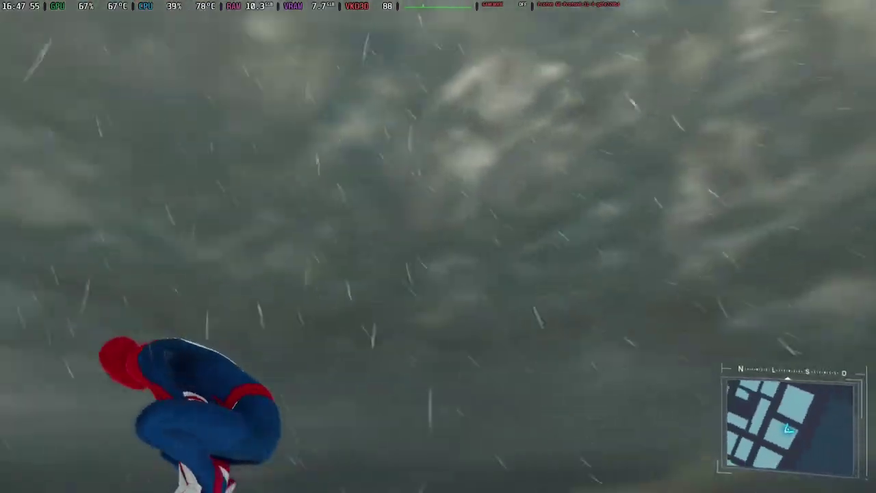
key(w)
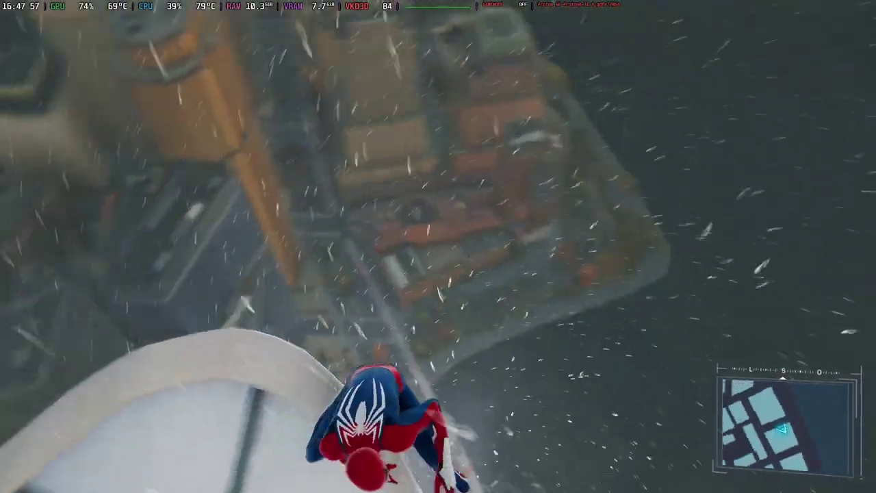